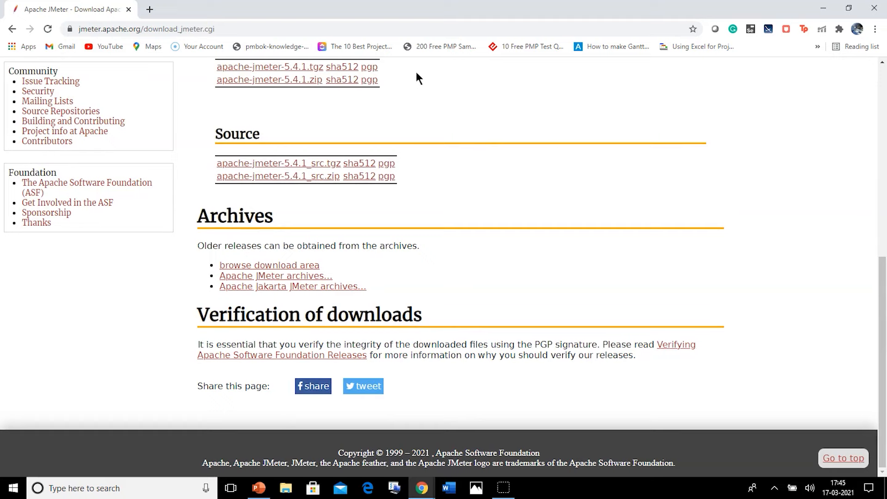
# Switch to File Explorer and open the bin folder inside the extracted apache-jmeter-5.4.1 folder in Downloads
pyautogui.click(360, 83)
pyautogui.click(822, 8)
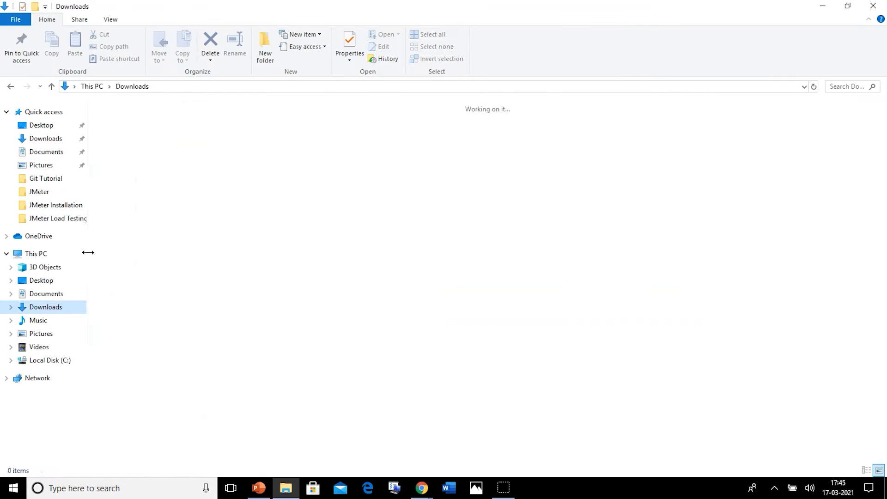
pyautogui.scroll(-2, 273, 218)
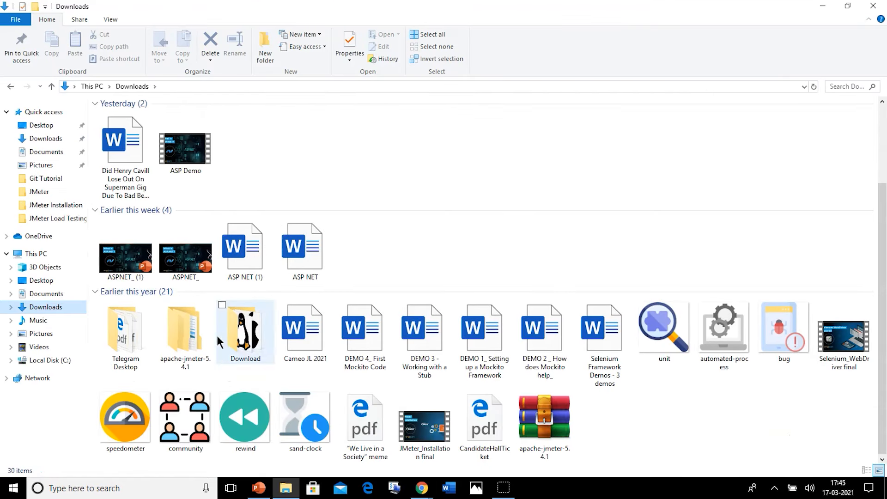
pyautogui.click(200, 339)
pyautogui.doubleClick(199, 339)
pyautogui.doubleClick(183, 118)
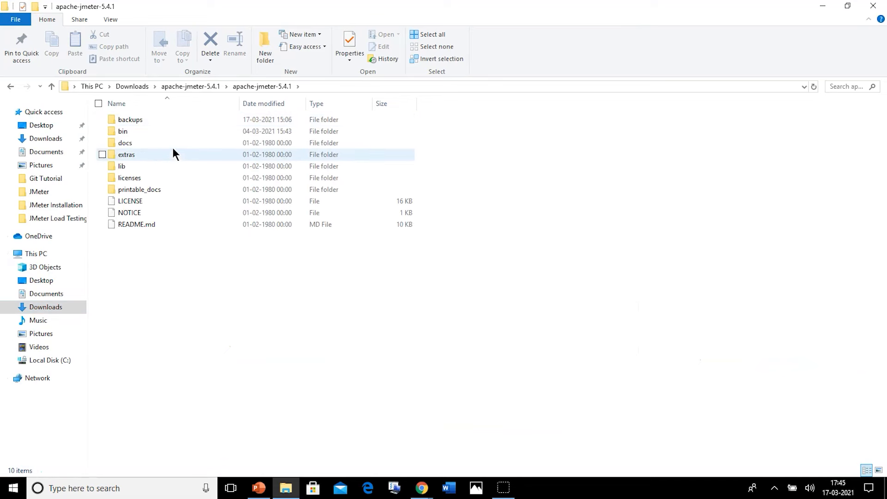
pyautogui.doubleClick(173, 132)
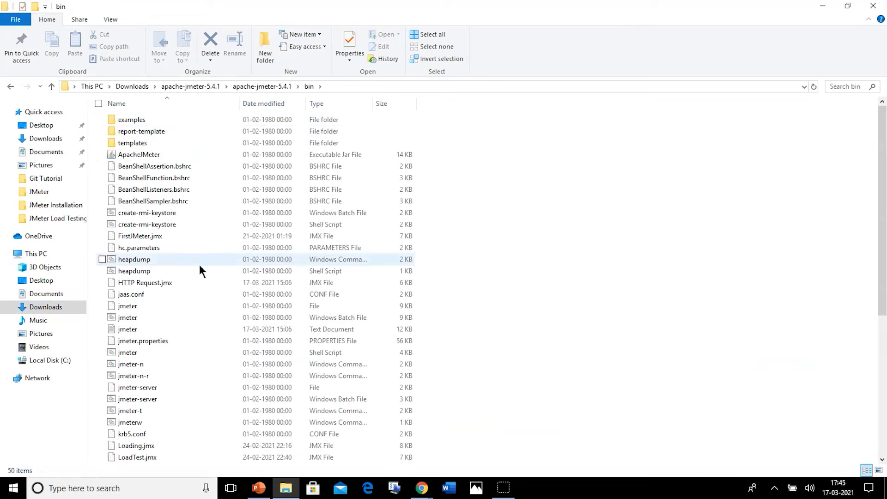
# Launch JMeter from its jmeter Windows batch file, minimize the command window and maximize the JMeter window
pyautogui.doubleClick(207, 317)
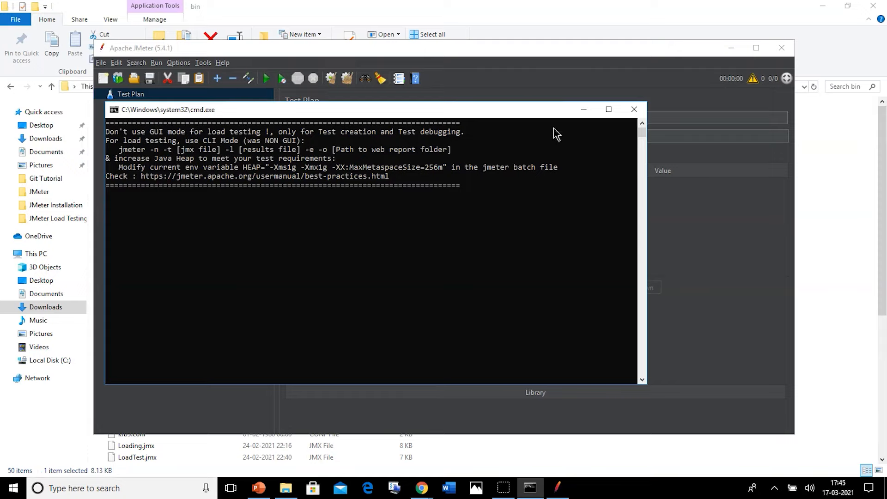
pyautogui.click(583, 109)
pyautogui.click(756, 48)
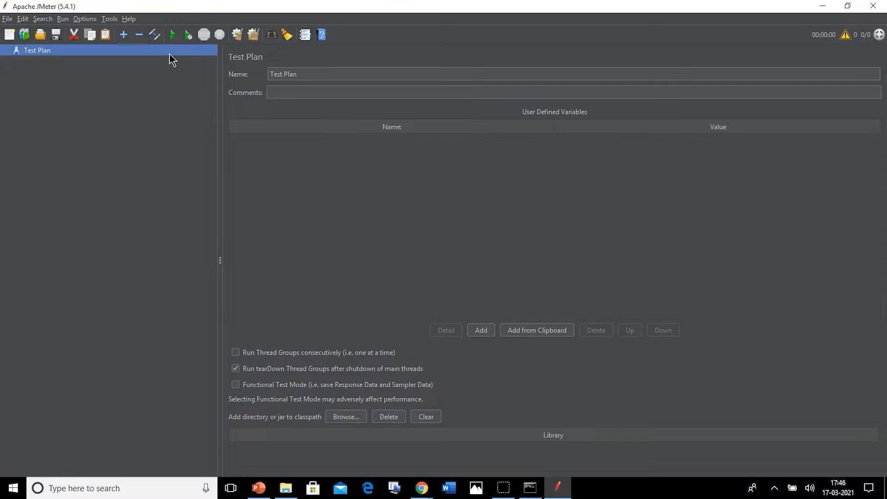
# Add a Thread Group to the Test Plan and narrow the test tree pane
pyautogui.rightClick(169, 54)
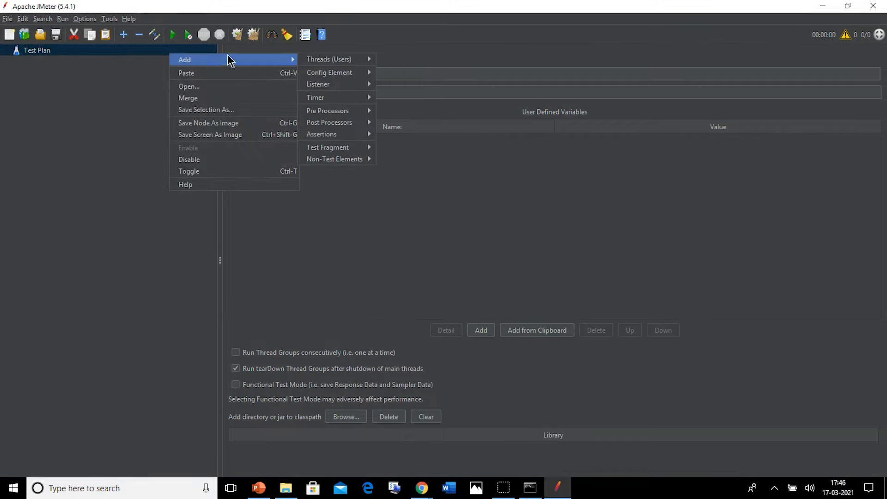
pyautogui.moveTo(291, 60)
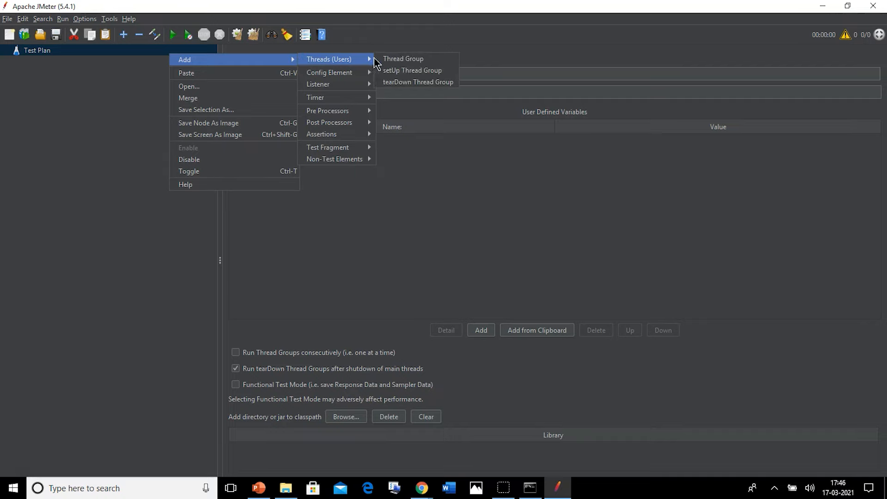
pyautogui.click(383, 60)
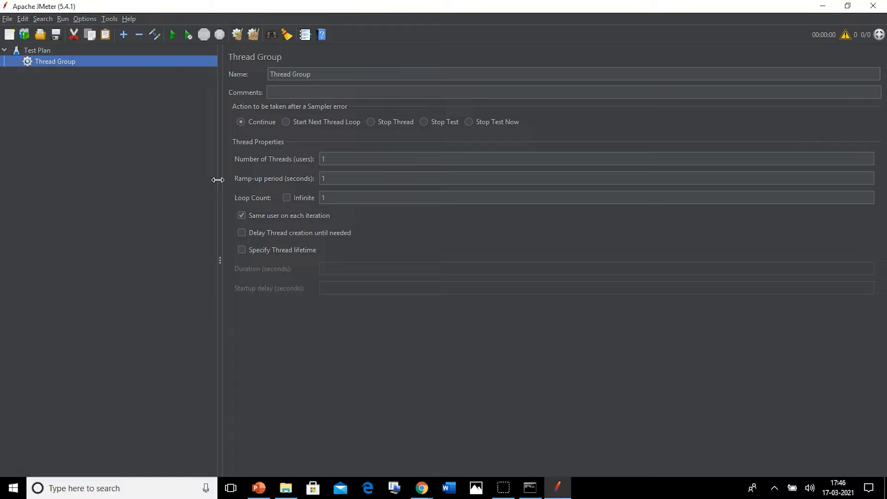
pyautogui.moveTo(222, 261); pyautogui.dragTo(163, 257)
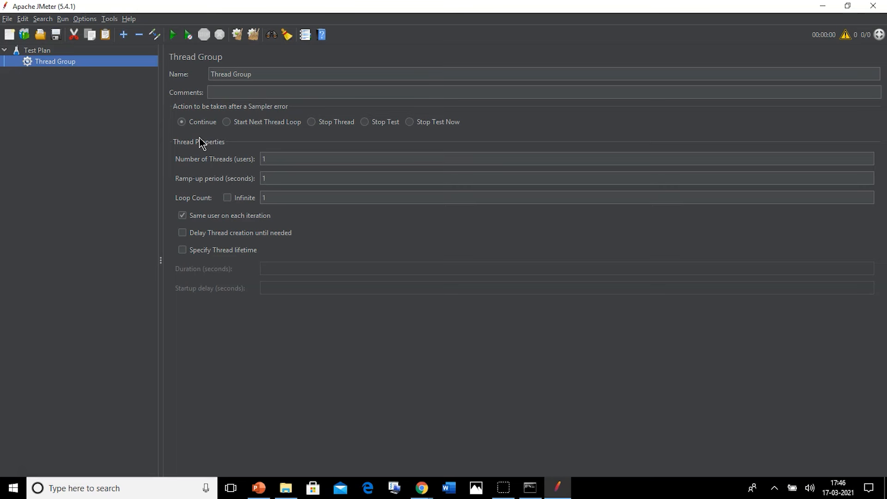
# Switch to the Chrome window showing the account page and open a new browser tab
pyautogui.hotkey('alt', 'Tab')
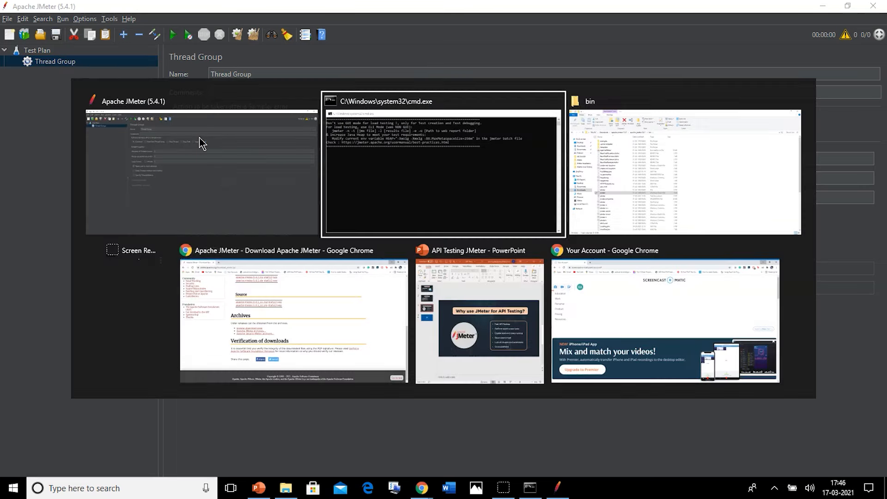
pyautogui.press('Tab')
pyautogui.press('Tab')
pyautogui.press('Tab')
pyautogui.press('Tab')
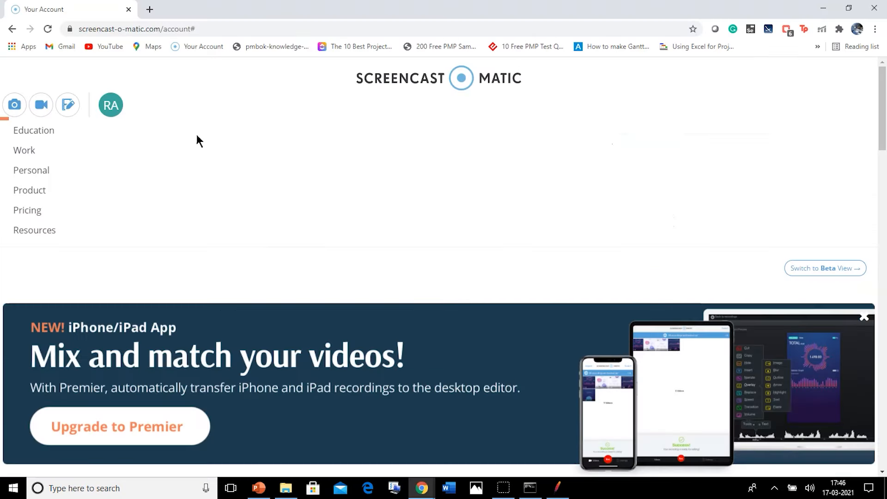
pyautogui.click(143, 10)
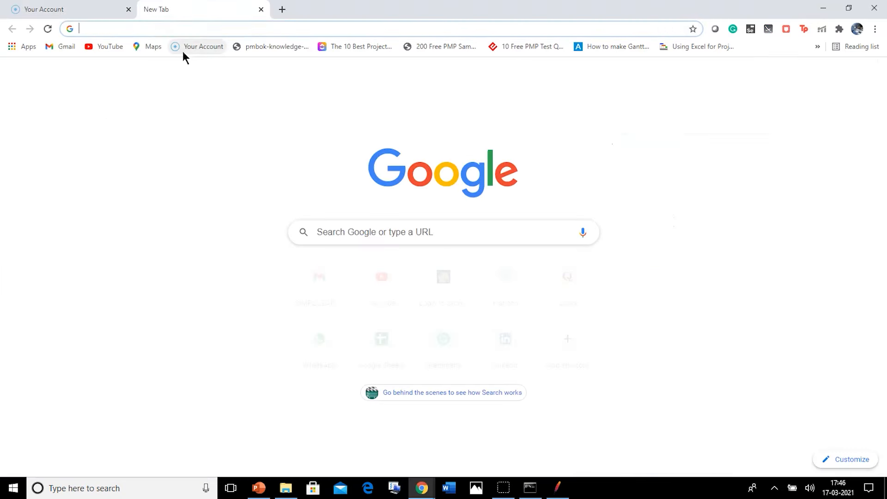
# Search Google for "sample rest api for testing"
pyautogui.click(324, 233)
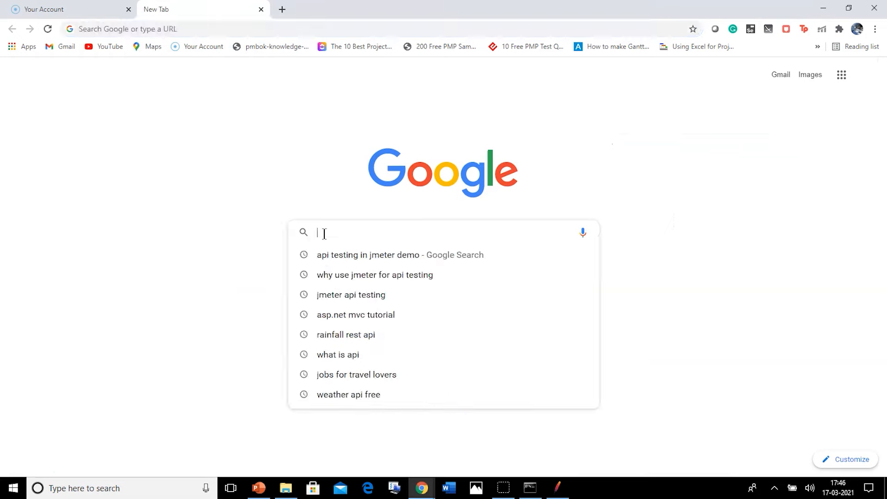
pyautogui.write('sample')
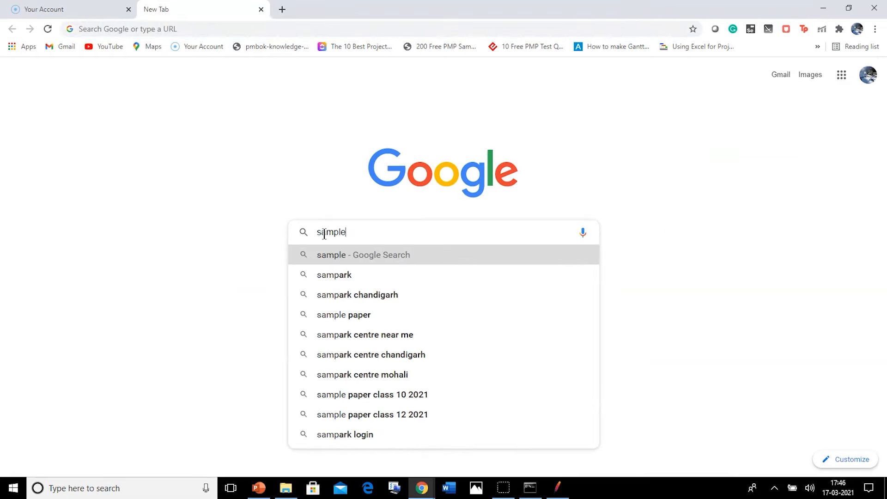
pyautogui.write(' resr a')
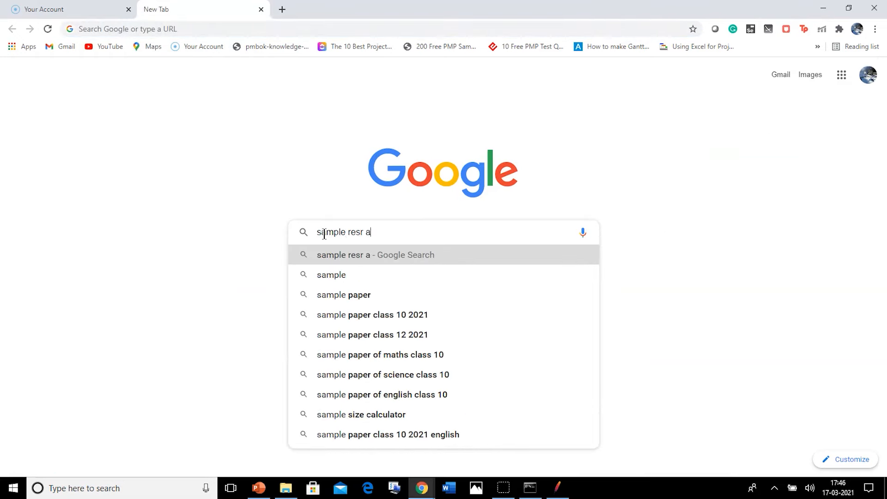
pyautogui.press('BackSpace')
pyautogui.press('BackSpace')
pyautogui.press('BackSpace')
pyautogui.write('t')
pyautogui.press('Down')
pyautogui.press('Down')
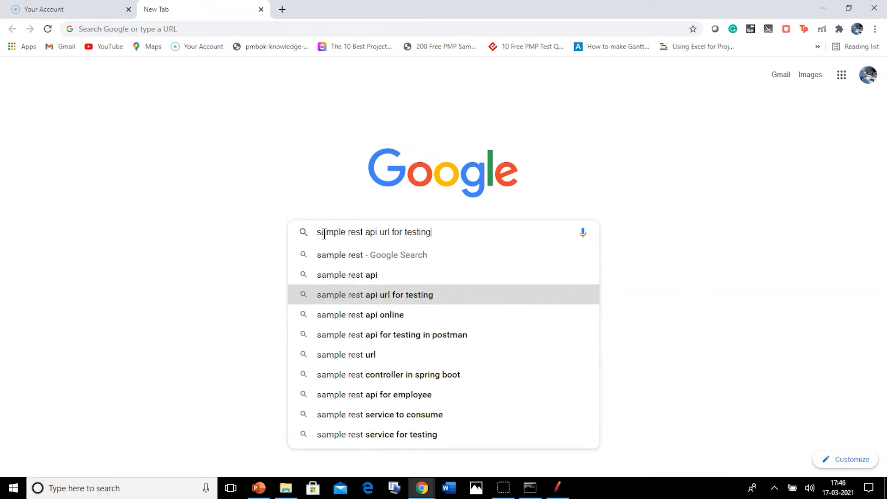
pyautogui.press('Up')
pyautogui.write('for')
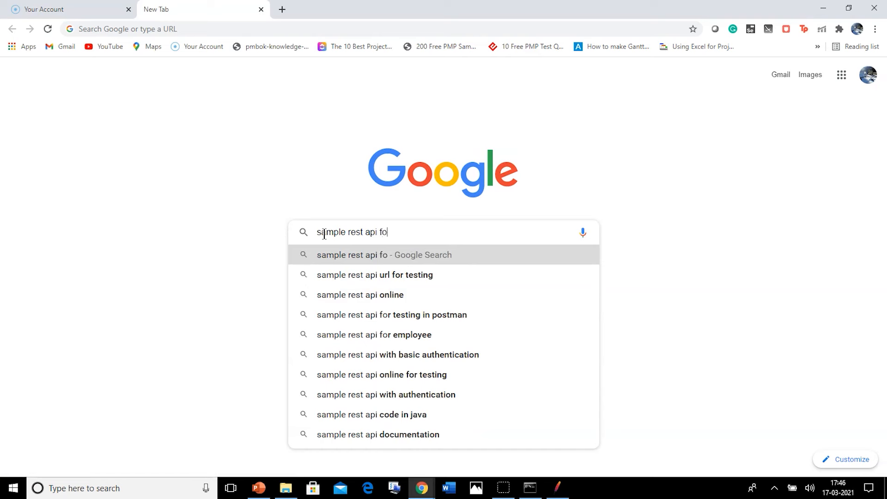
pyautogui.press('Return')
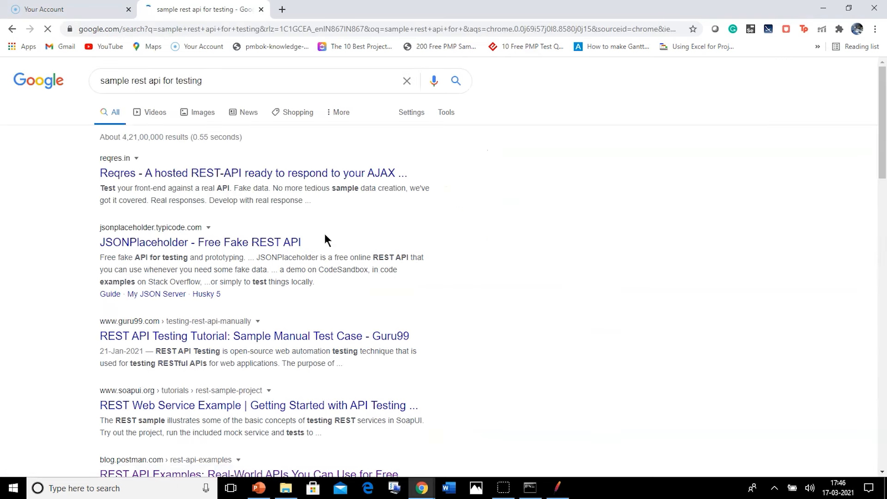
# Open the Reqres hosted REST-API result and select its LIST USERS GET example
pyautogui.click(290, 175)
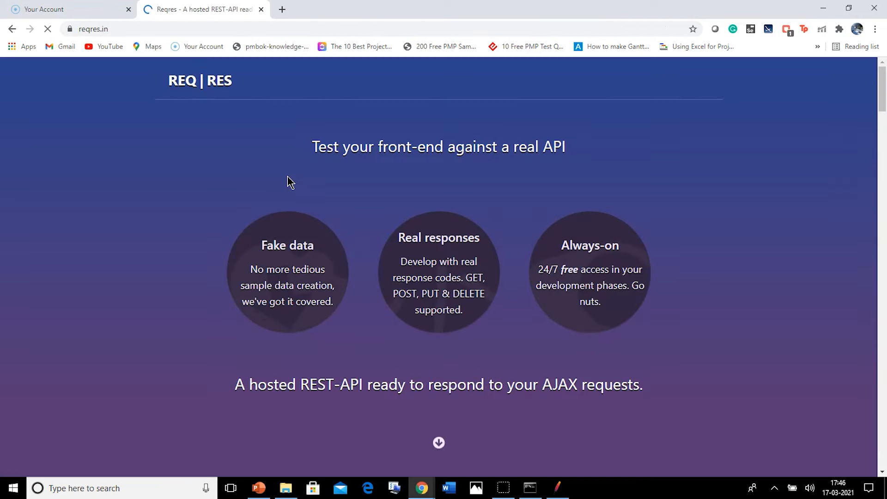
pyautogui.scroll(-4, 287, 176)
pyautogui.scroll(-8, 287, 180)
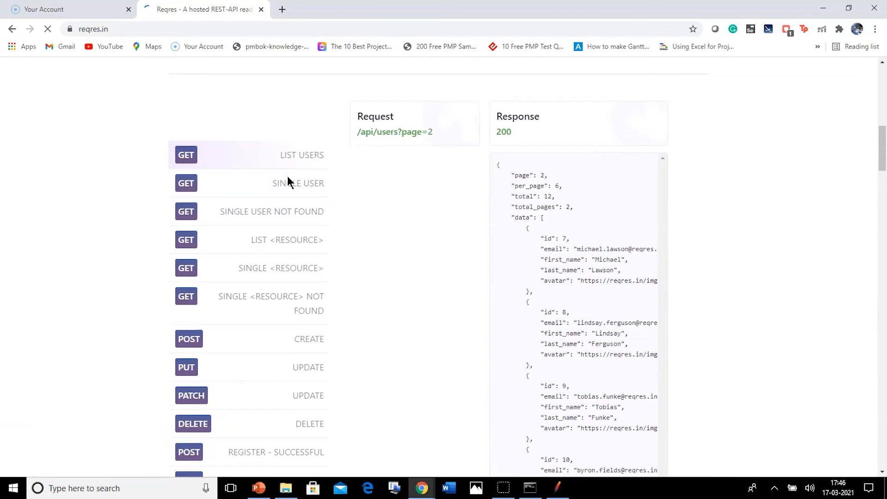
pyautogui.moveTo(147, 73); pyautogui.dragTo(302, 360)
pyautogui.click(60, 193)
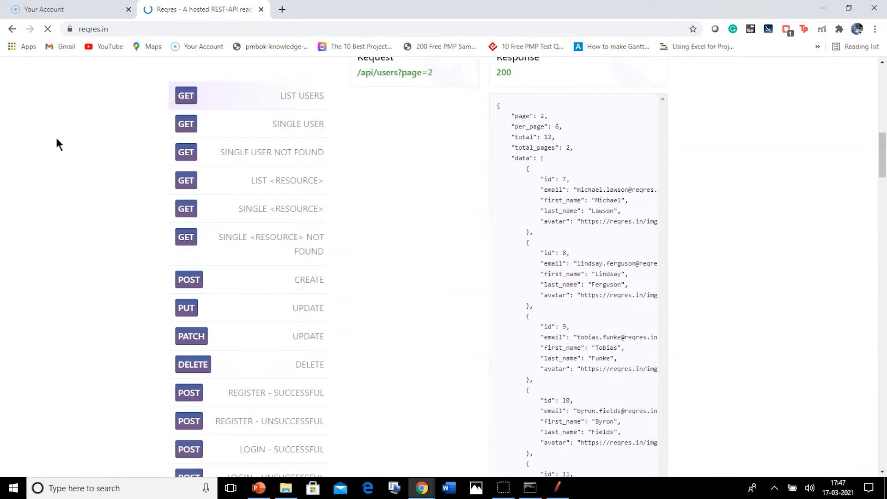
pyautogui.click(304, 97)
pyautogui.scroll(2, 356, 131)
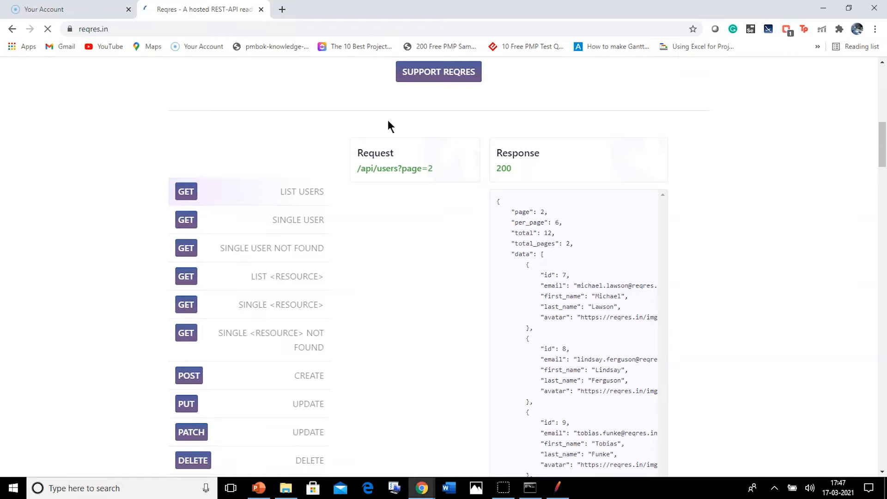
# Open the /api/users?page=2 request URL in a separate tab beside the Reqres page and copy its address
pyautogui.click(402, 170)
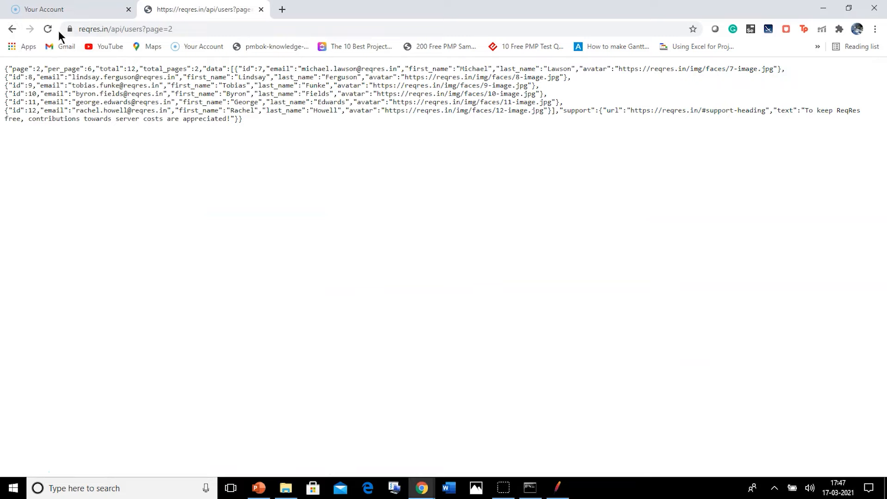
pyautogui.click(129, 31)
pyautogui.hotkey('ctrl', 'c')
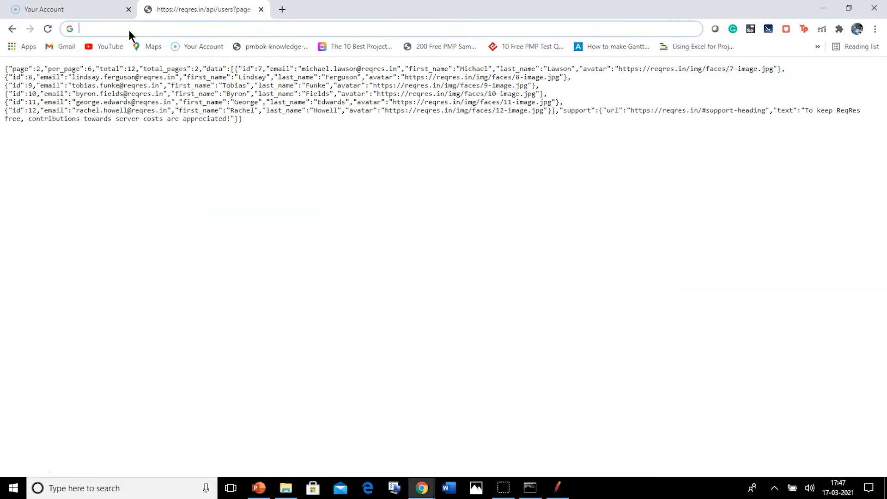
pyautogui.click(12, 29)
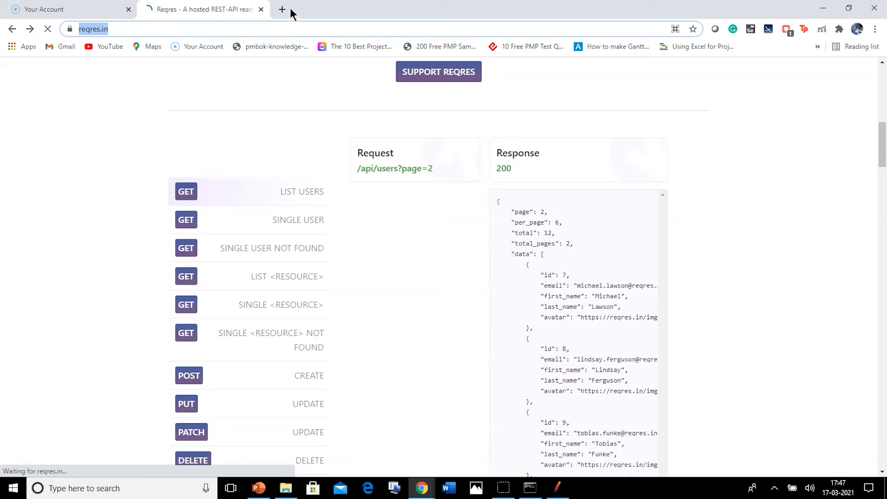
pyautogui.click(284, 10)
pyautogui.hotkey('ctrl', 'v')
pyautogui.press('Return')
pyautogui.click(321, 29)
pyautogui.hotkey('ctrl', 'c')
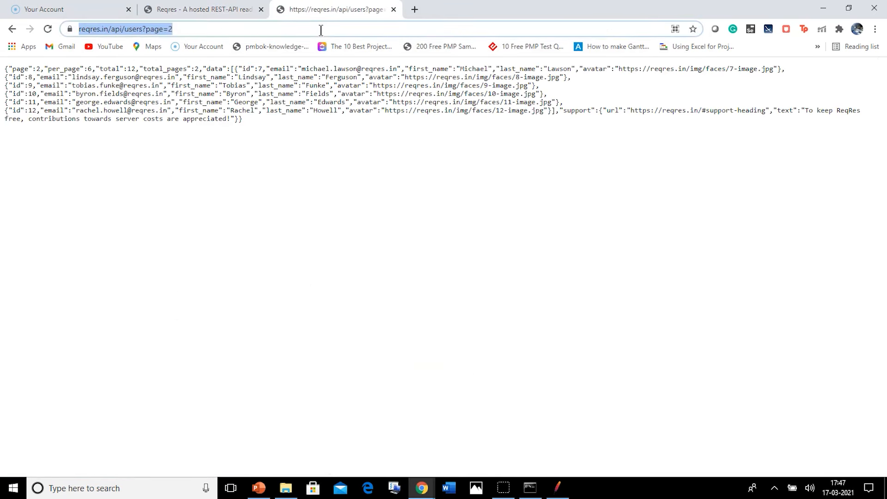
# Switch back to JMeter and add an HTTP Request sampler to the Thread Group
pyautogui.hotkey('alt', 'Tab')
pyautogui.hotkey('alt', 'Tab')
pyautogui.hotkey('alt', 'Tab')
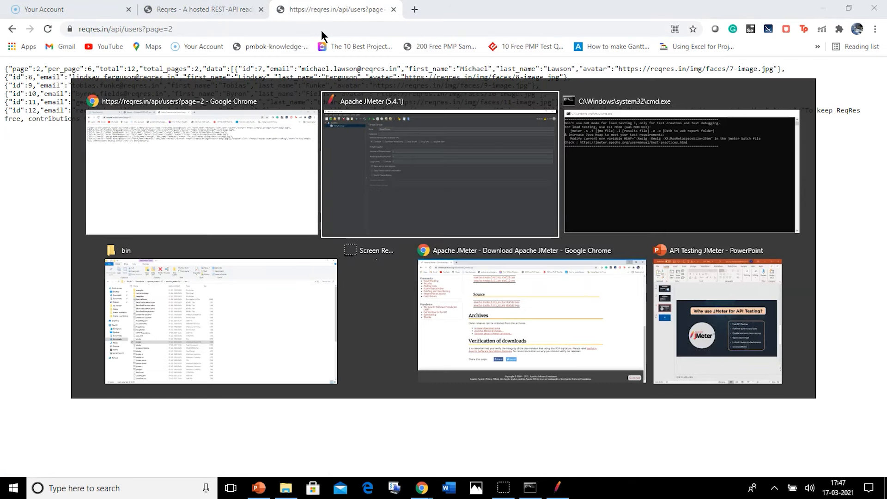
pyautogui.hotkey('alt', 'Tab')
pyautogui.hotkey('alt', 'Tab')
pyautogui.hotkey('alt', 'Tab')
pyautogui.hotkey('alt', 'Tab')
pyautogui.hotkey('alt', 'Tab')
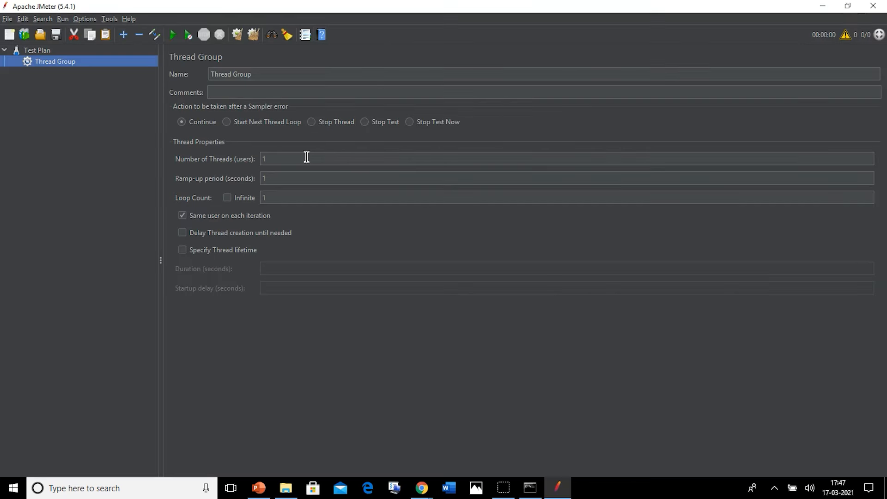
pyautogui.rightClick(109, 62)
pyautogui.moveTo(119, 68)
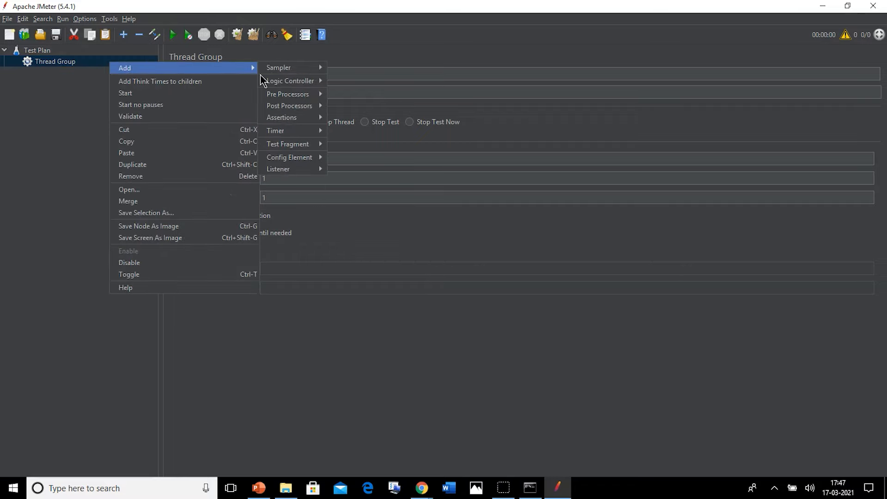
pyautogui.moveTo(279, 71)
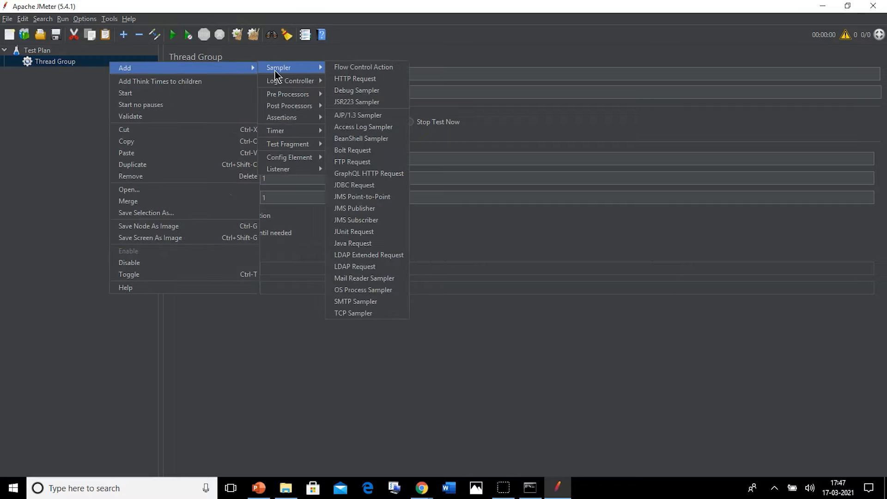
pyautogui.click(343, 80)
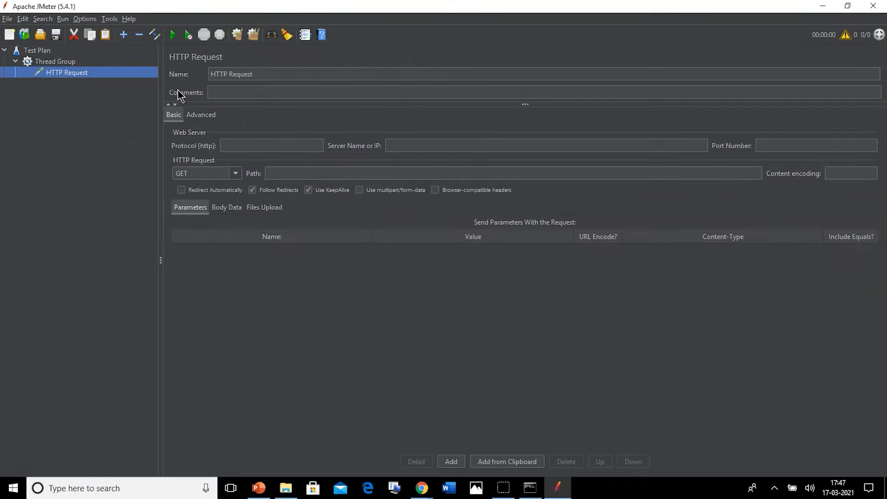
pyautogui.click(417, 146)
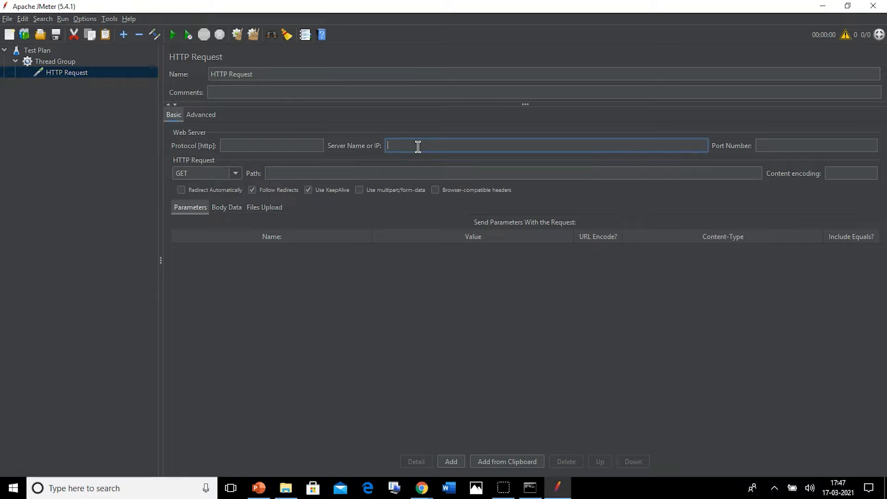
pyautogui.hotkey('ctrl', 'v')
pyautogui.moveTo(401, 147); pyautogui.dragTo(387, 146)
pyautogui.hotkey('ctrl', 'x')
pyautogui.click(280, 146)
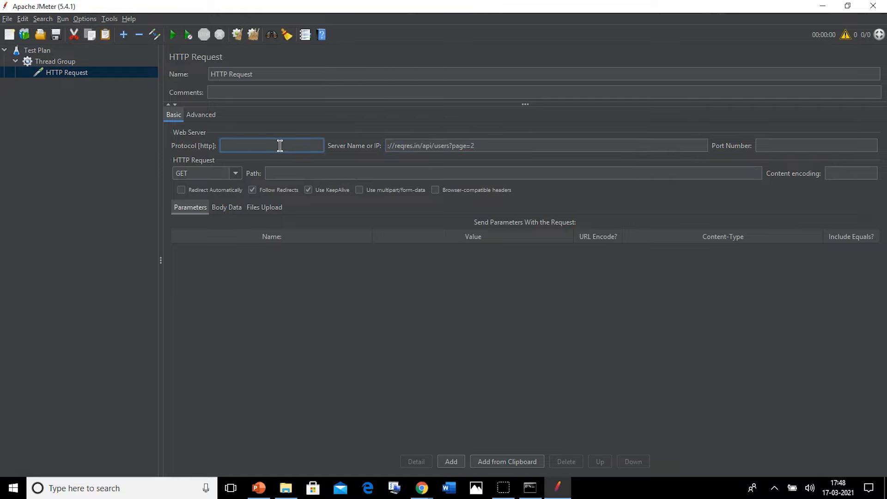
pyautogui.hotkey('ctrl', 'v')
pyautogui.click(393, 146)
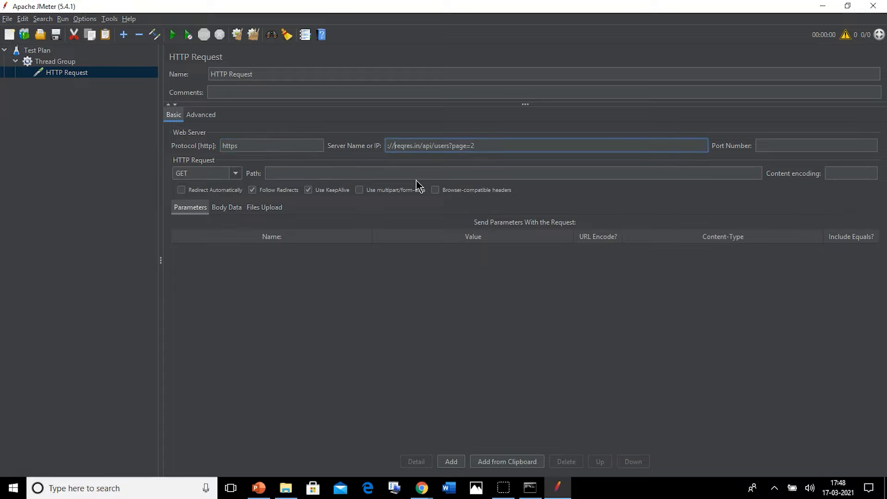
pyautogui.press('BackSpace')
pyautogui.press('BackSpace')
pyautogui.press('BackSpace')
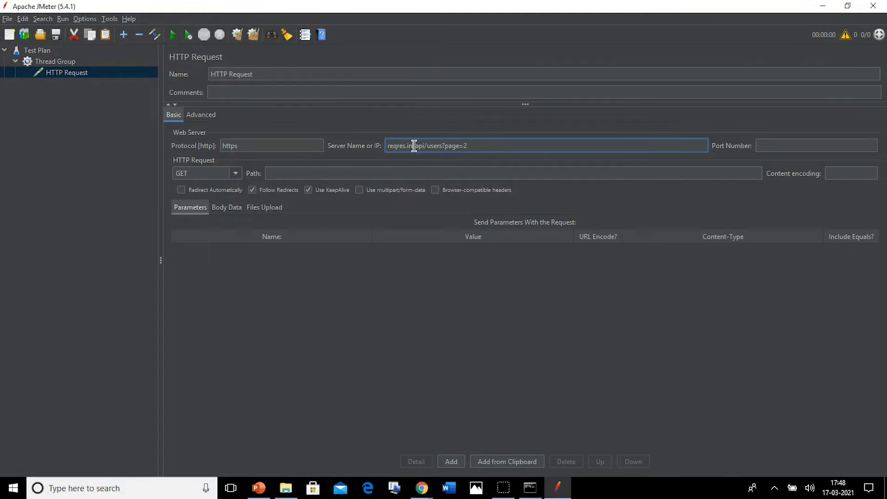
# Move /api/users?page=2 from the server name into the request path, keeping reqres.in as the server name
pyautogui.moveTo(412, 145); pyautogui.dragTo(489, 146)
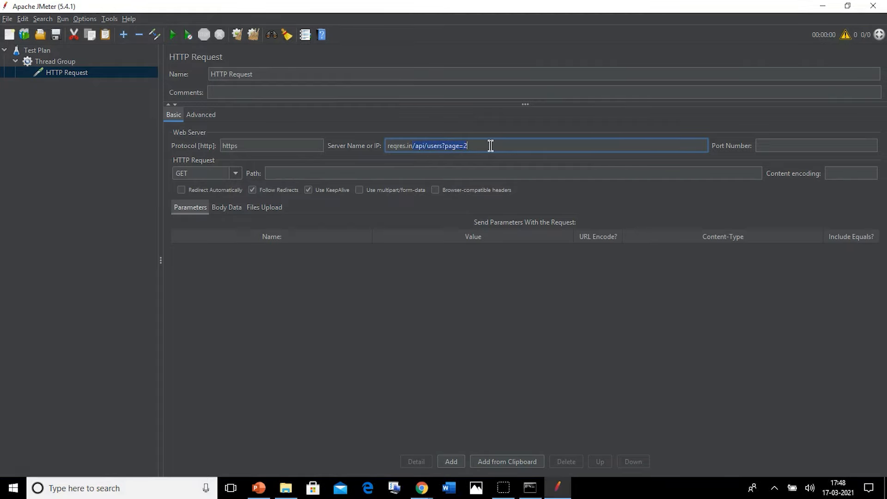
pyautogui.hotkey('ctrl', 'x')
pyautogui.click(422, 173)
pyautogui.hotkey('ctrl', 'v')
# Remove the ?page=2 query string from the request path, leaving /api/users
pyautogui.hotkey('shift', 'Left')
pyautogui.hotkey('shift', 'Left')
pyautogui.hotkey('shift', 'Left')
pyautogui.hotkey('shift', 'Left')
pyautogui.hotkey('shift', 'Left')
pyautogui.hotkey('shift', 'Left')
pyautogui.hotkey('shift', 'Left')
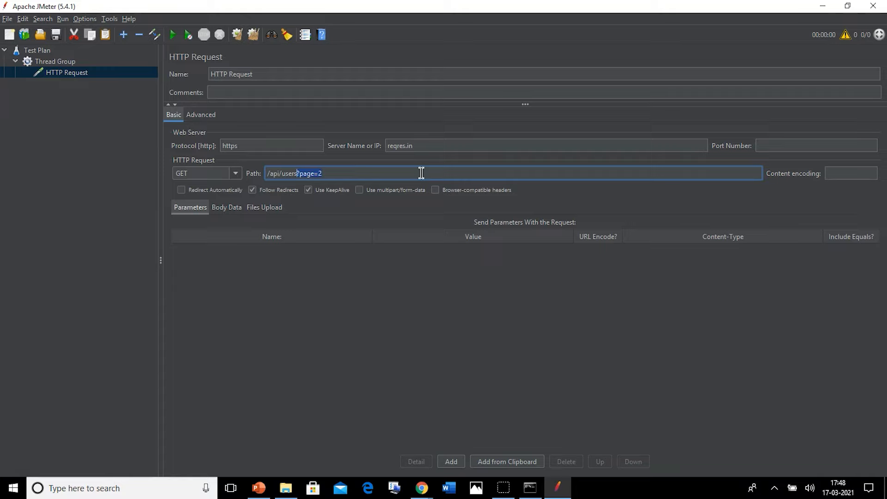
pyautogui.press('BackSpace')
# Add a request parameter named page with the value 2
pyautogui.click(447, 462)
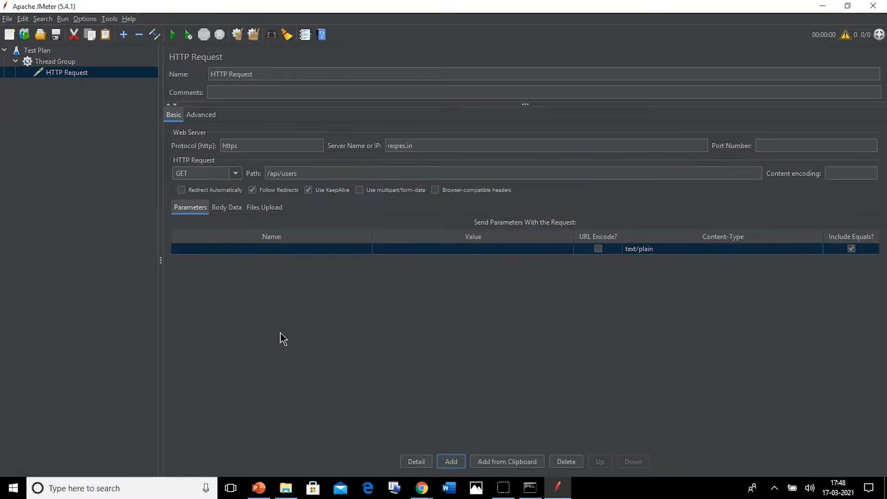
pyautogui.doubleClick(271, 248)
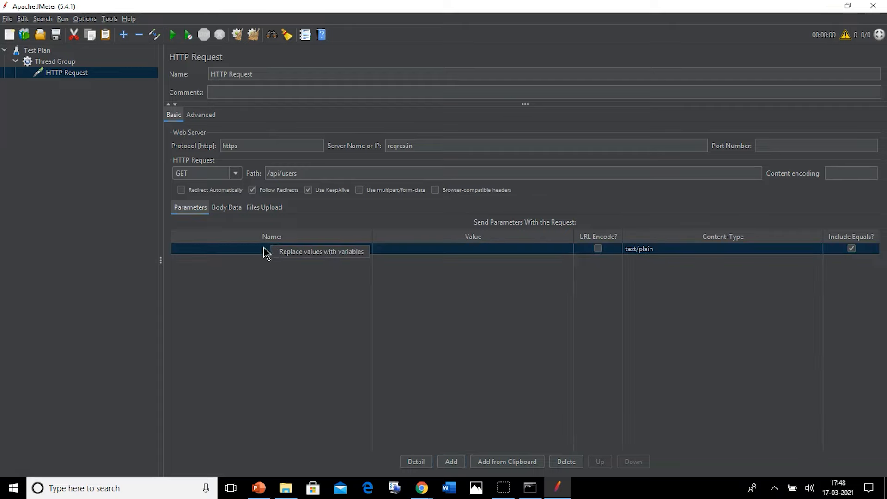
pyautogui.click(258, 249)
pyautogui.write('?page=2')
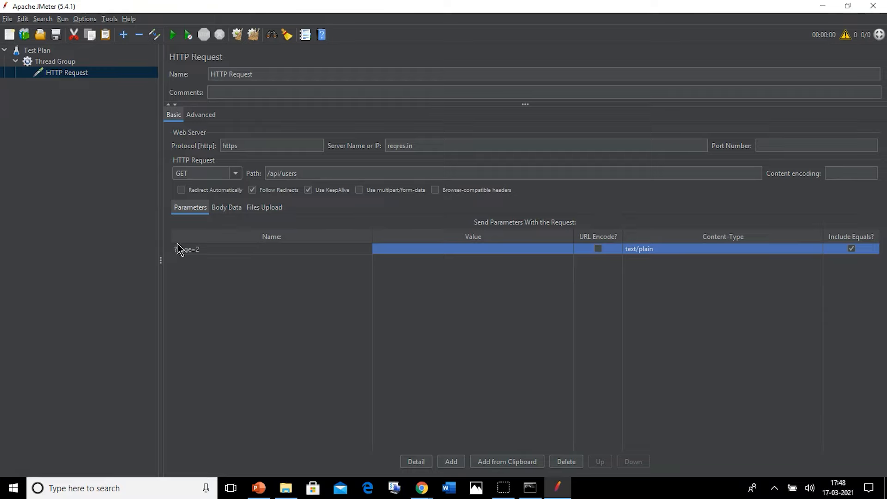
pyautogui.press('BackSpace')
pyautogui.press('BackSpace')
pyautogui.press('BackSpace')
pyautogui.click(464, 250)
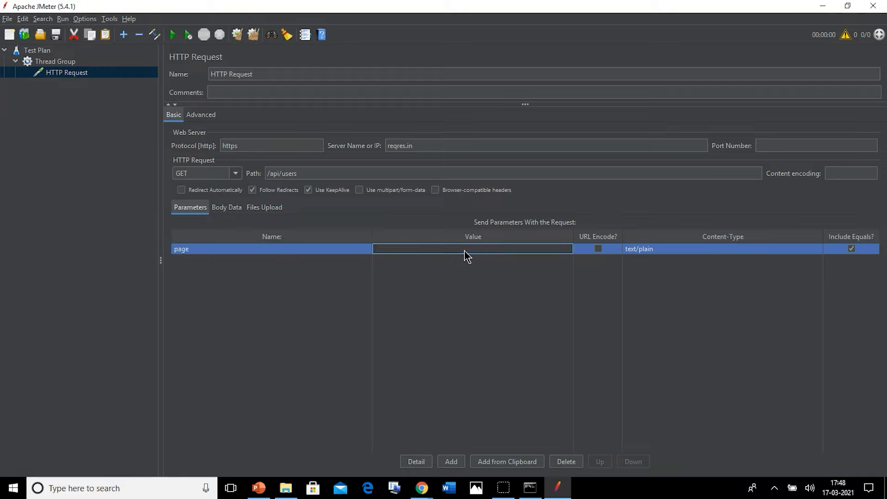
pyautogui.write('2')
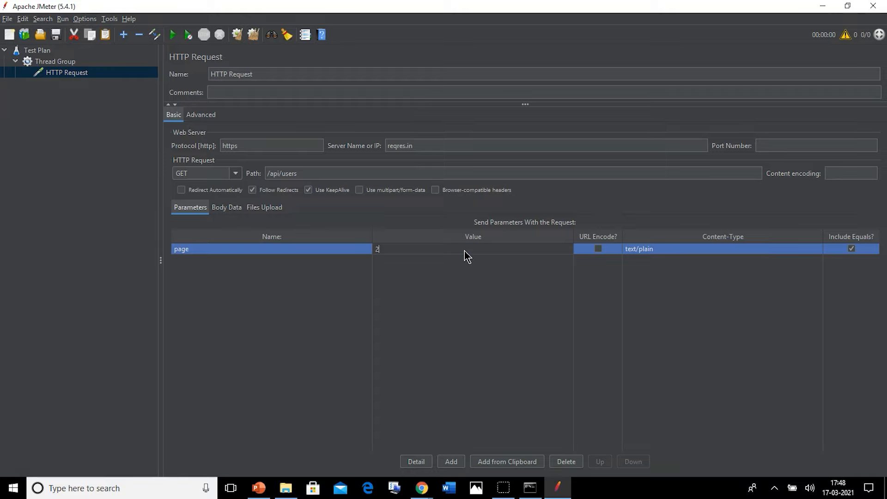
# Check the available request methods, keep GET, and rename the HTTP Request sampler to GetAPI
pyautogui.click(235, 174)
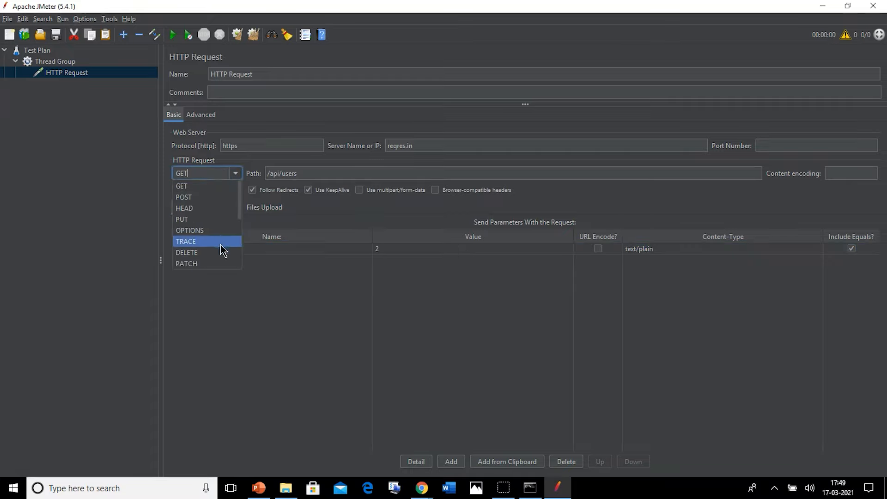
pyautogui.click(237, 175)
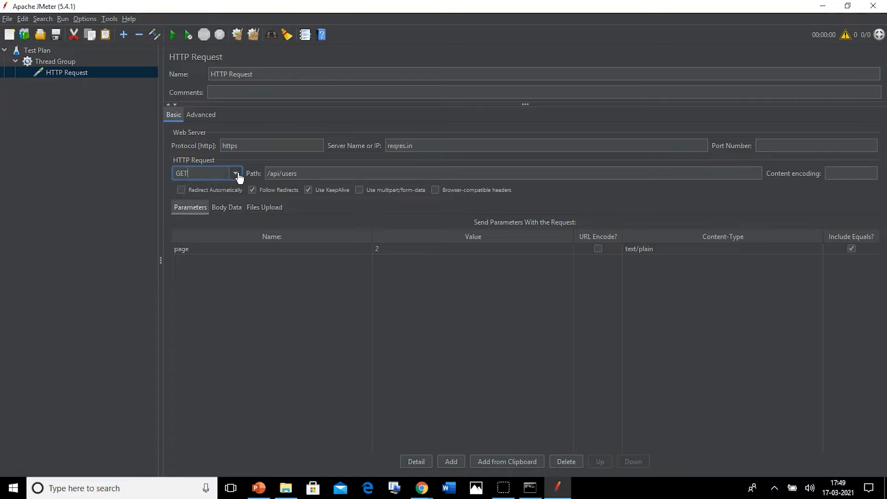
pyautogui.tripleClick(260, 74)
pyautogui.write('Get')
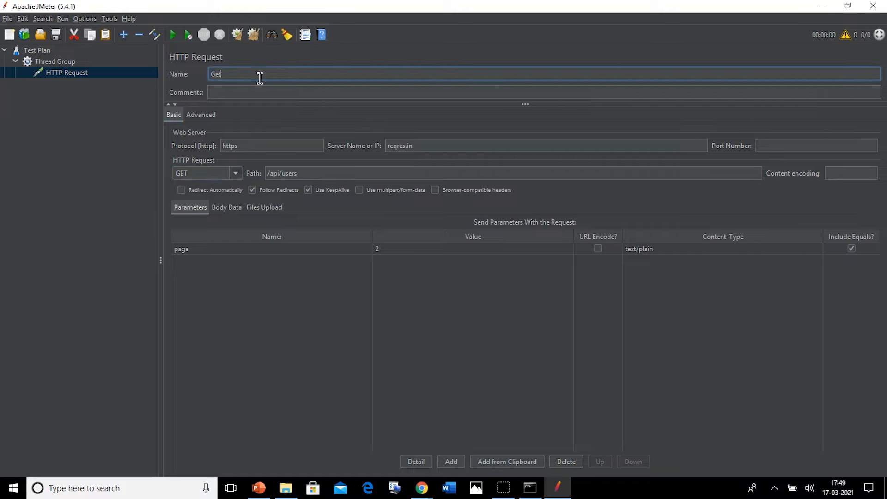
pyautogui.write('API')
# Add a View Results Tree listener to the Thread Group
pyautogui.rightClick(65, 63)
pyautogui.moveTo(80, 68)
pyautogui.moveTo(236, 70)
pyautogui.moveTo(249, 169)
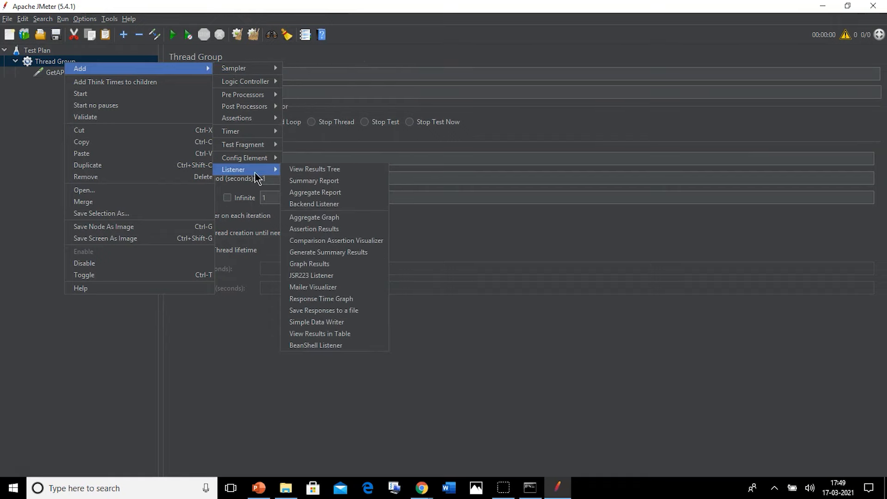
pyautogui.click(297, 171)
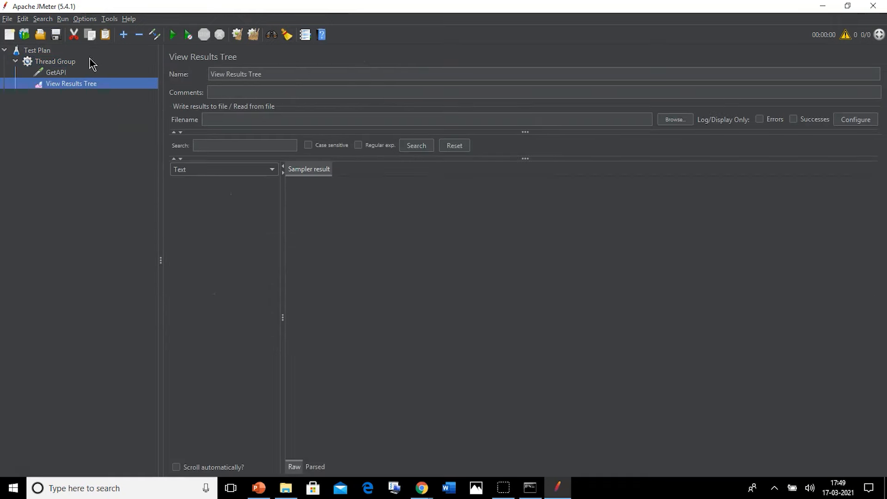
# Add a View Results in Table listener to the Thread Group
pyautogui.rightClick(78, 61)
pyautogui.moveTo(113, 65)
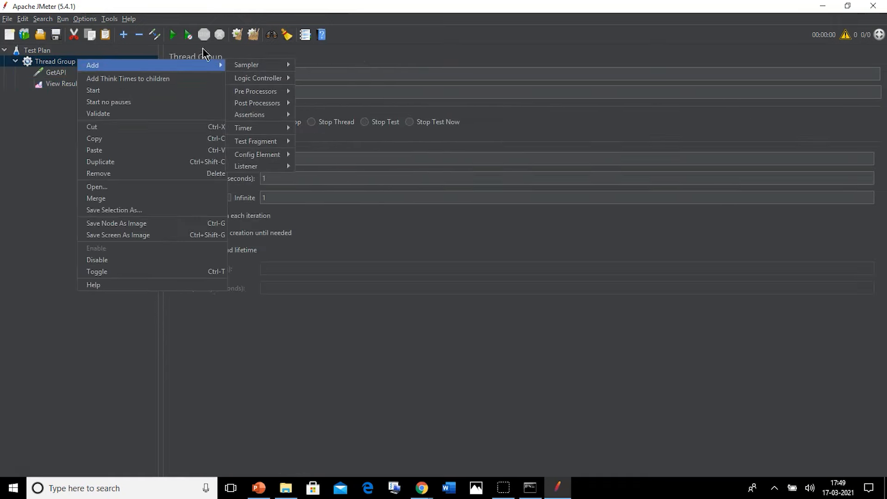
pyautogui.moveTo(284, 170)
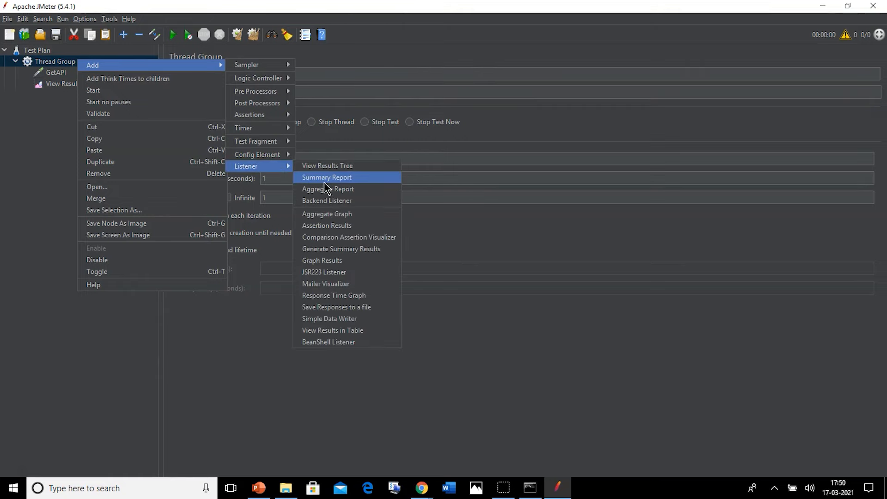
pyautogui.click(330, 330)
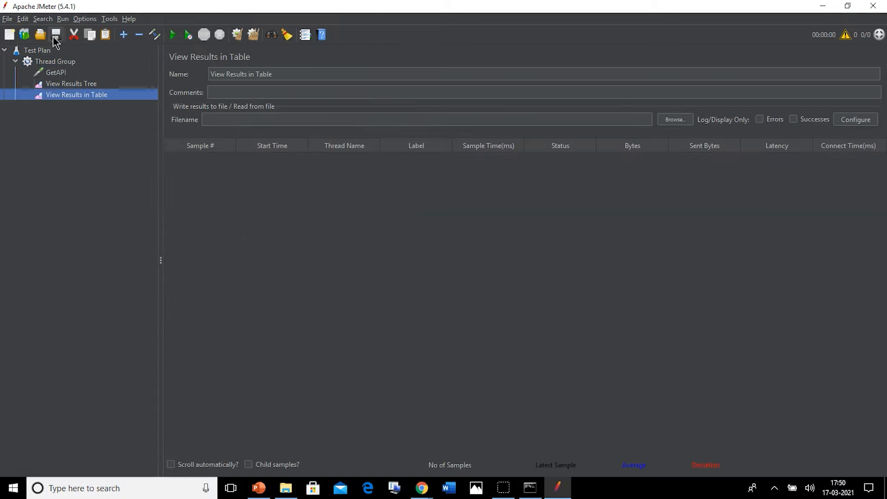
# Save the test plan as APITesting.jmx in the bin folder
pyautogui.click(56, 34)
pyautogui.click(360, 287)
pyautogui.press('Delete')
pyautogui.press('Delete')
pyautogui.press('Delete')
pyautogui.press('Delete')
pyautogui.press('Delete')
pyautogui.press('Delete')
pyautogui.press('Delete')
pyautogui.press('Delete')
pyautogui.press('Delete')
pyautogui.press('Delete')
pyautogui.press('Delete')
pyautogui.press('Delete')
pyautogui.press('Delete')
pyautogui.press('Delete')
pyautogui.press('Delete')
pyautogui.press('Delete')
pyautogui.press('Delete')
pyautogui.press('Delete')
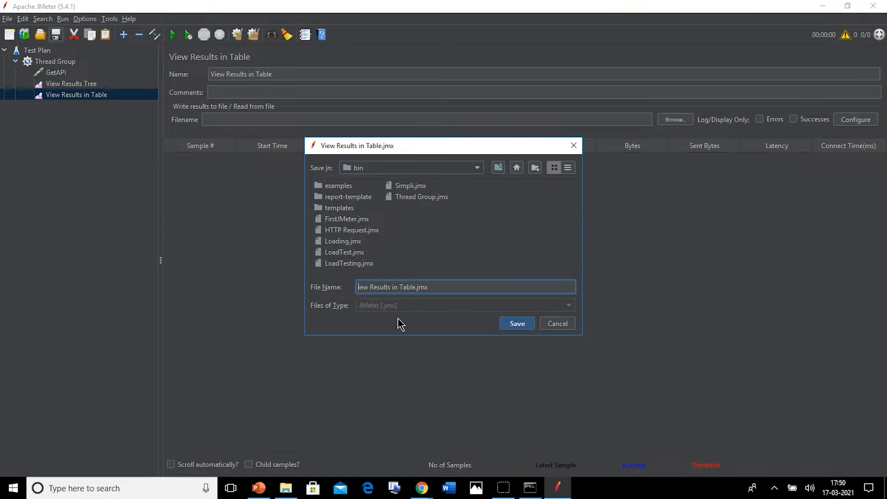
pyautogui.press('Delete')
pyautogui.press('Delete')
pyautogui.press('Delete')
pyautogui.write('APIITesting')
pyautogui.click(519, 324)
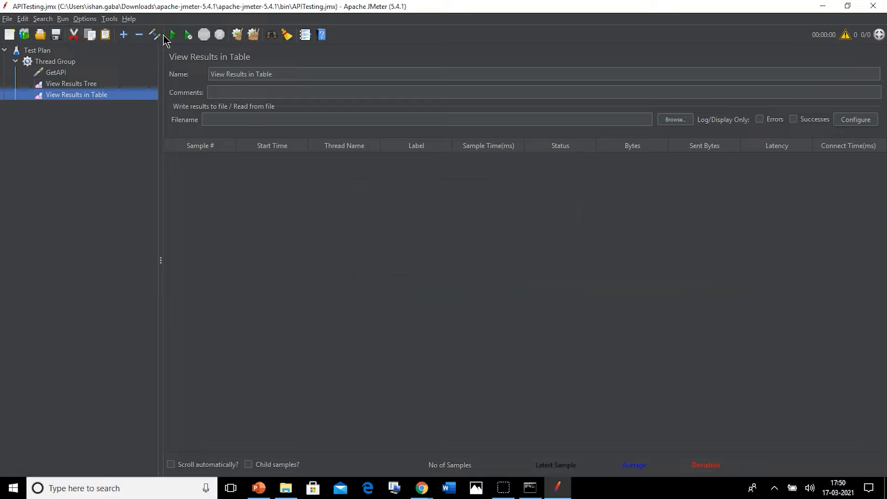
# Run the test plan with a single user and view the results in the tree and table listeners
pyautogui.click(171, 36)
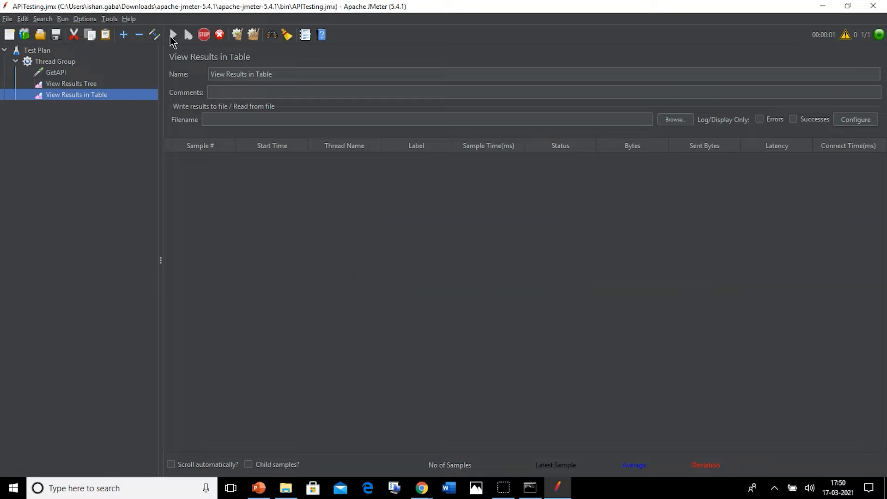
pyautogui.click(96, 84)
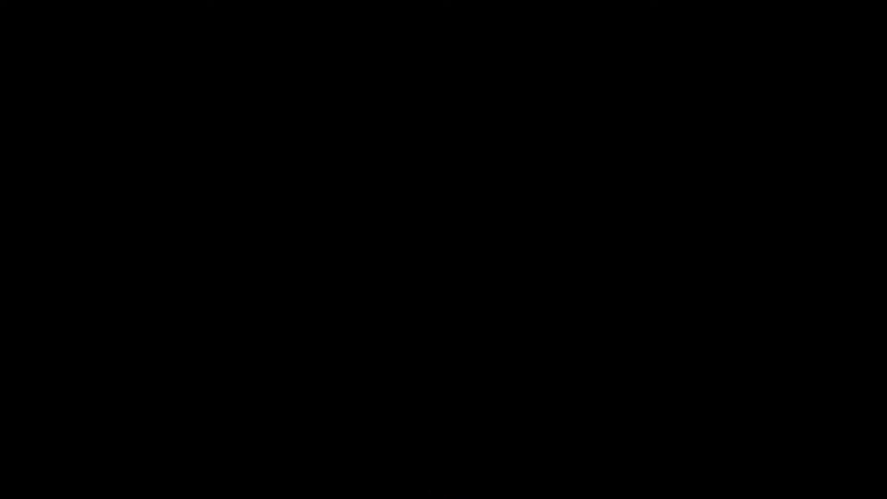
pyautogui.click(109, 97)
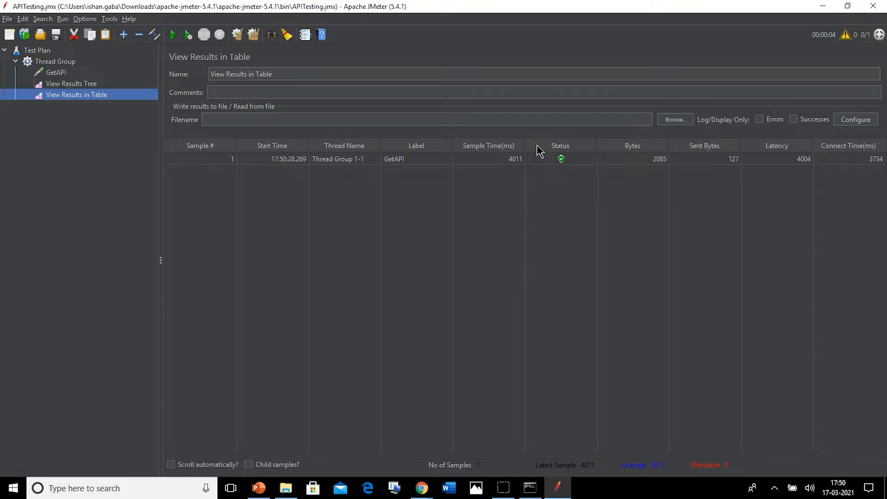
# Set the Thread Group's number of threads (users) to 10
pyautogui.click(58, 61)
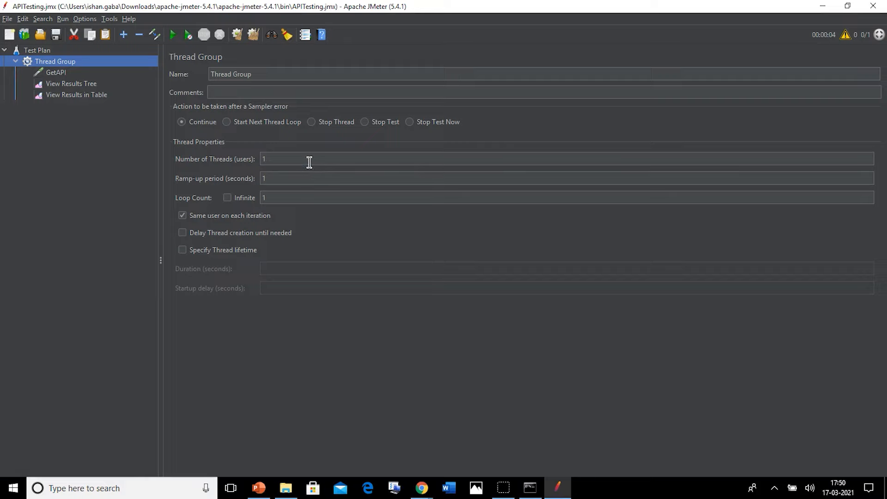
pyautogui.click(309, 161)
pyautogui.write('0')
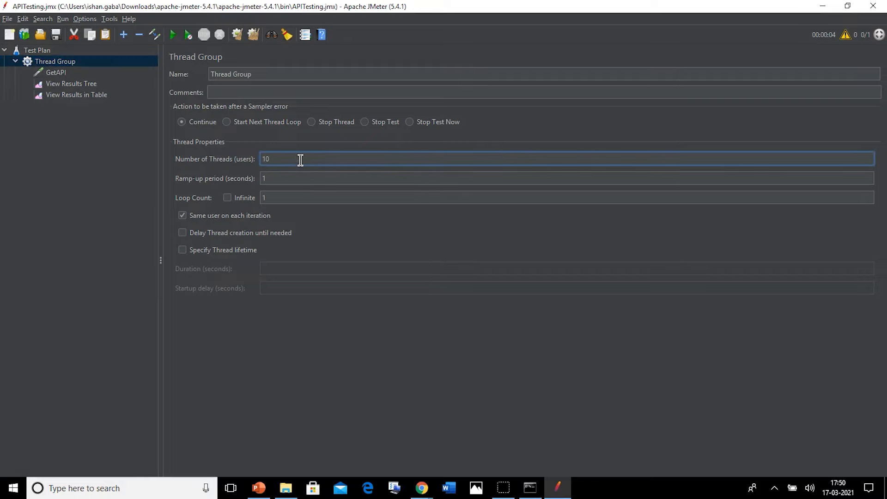
# Run the test with the 10 users and check the new samples in both result listeners
pyautogui.click(172, 40)
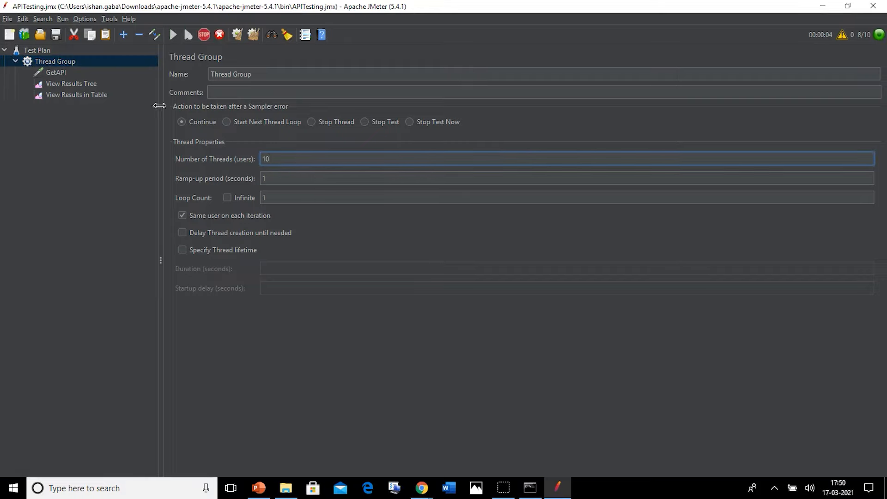
pyautogui.click(115, 85)
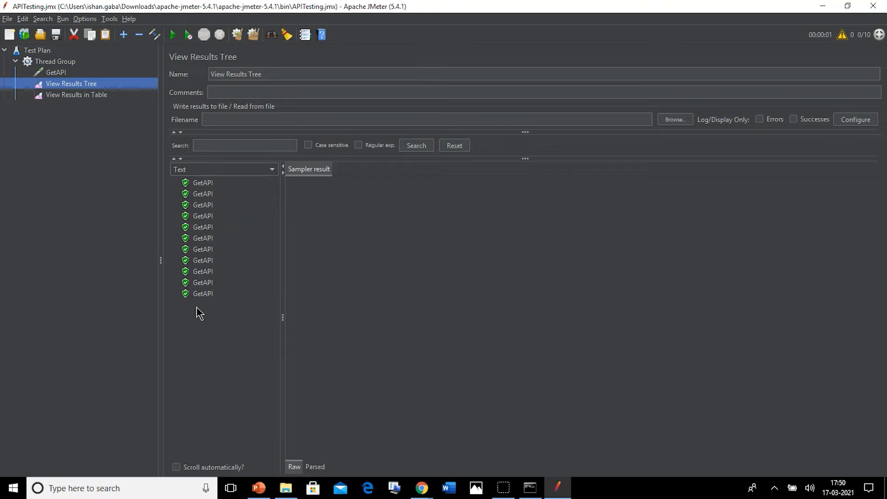
pyautogui.click(131, 97)
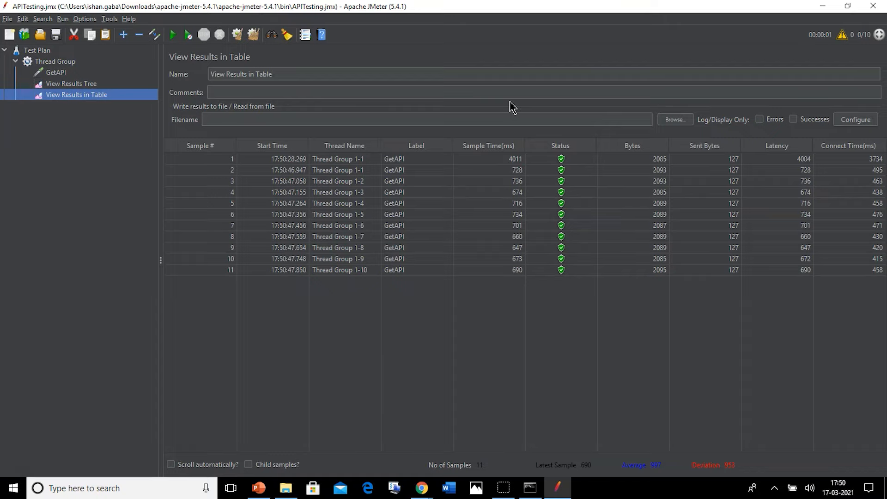
# Inspect the sampler result of the first GetAPI sample in the results tree, including its start time, load time and latency
pyautogui.click(65, 85)
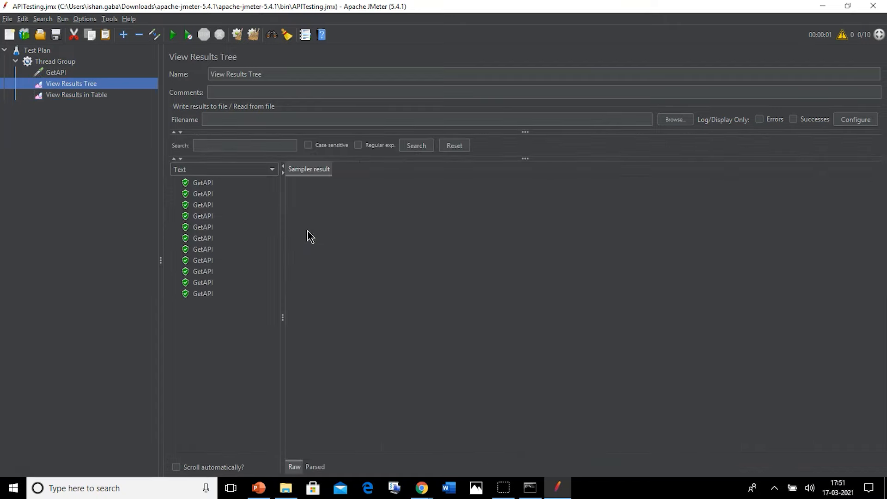
pyautogui.click(313, 171)
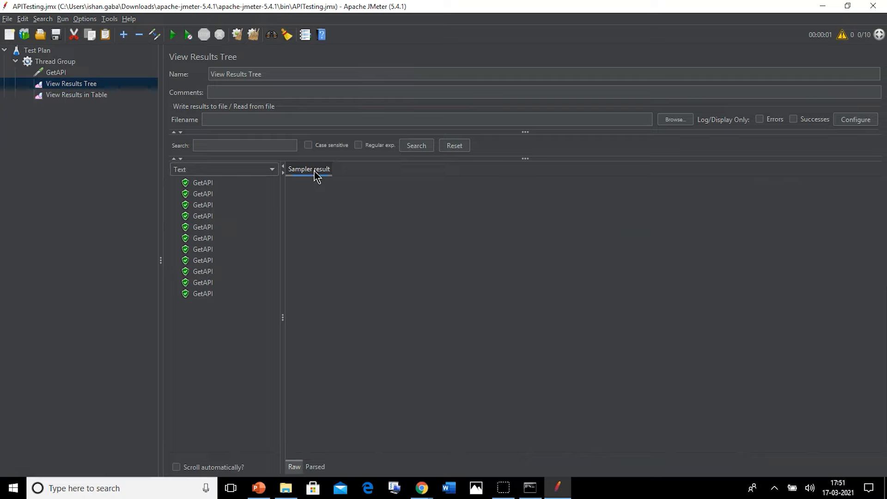
pyautogui.press('Down')
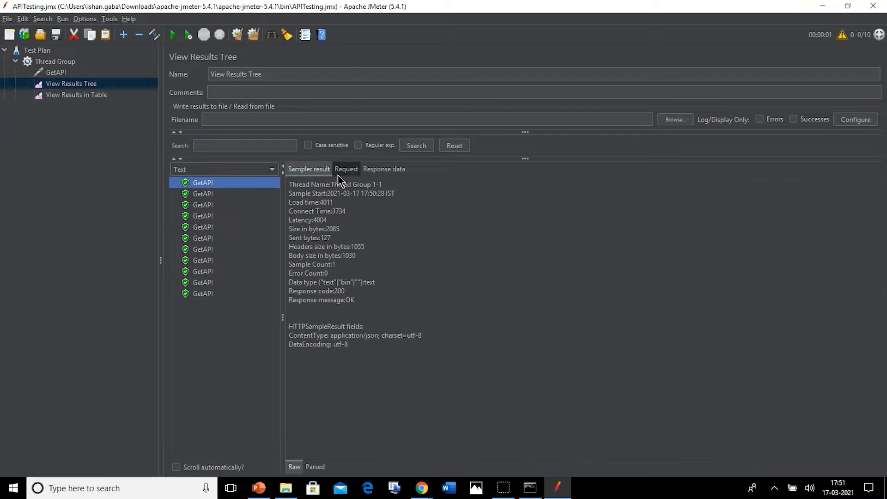
pyautogui.moveTo(327, 194); pyautogui.dragTo(395, 195)
pyautogui.moveTo(319, 202); pyautogui.dragTo(344, 203)
pyautogui.click(307, 223)
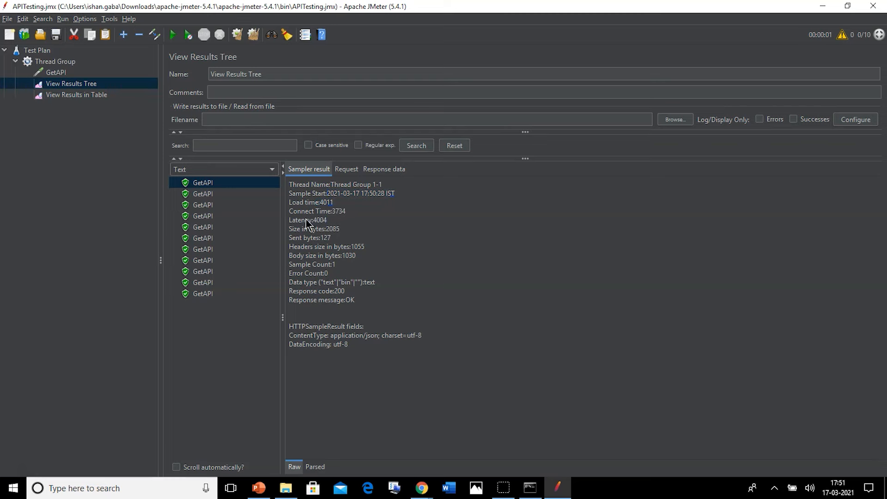
# Compare the samples' latency values in the results table and return to the View Results Tree listener
pyautogui.click(128, 97)
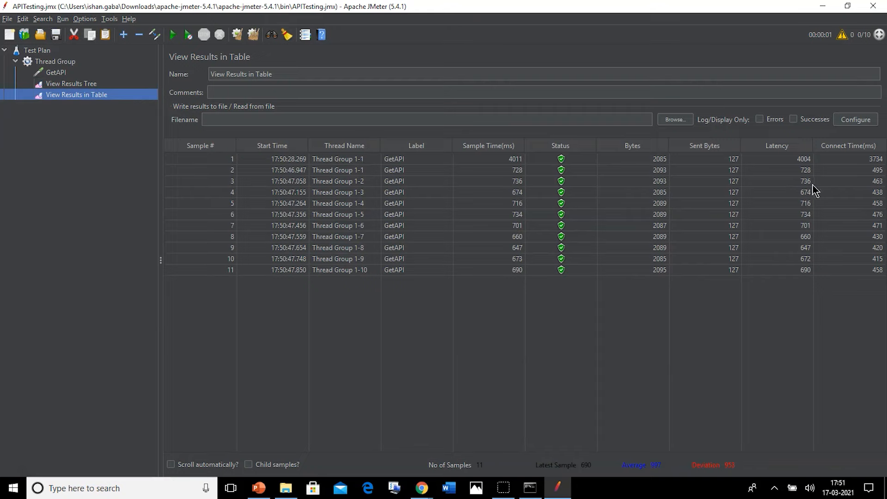
pyautogui.moveTo(804, 158); pyautogui.dragTo(809, 237)
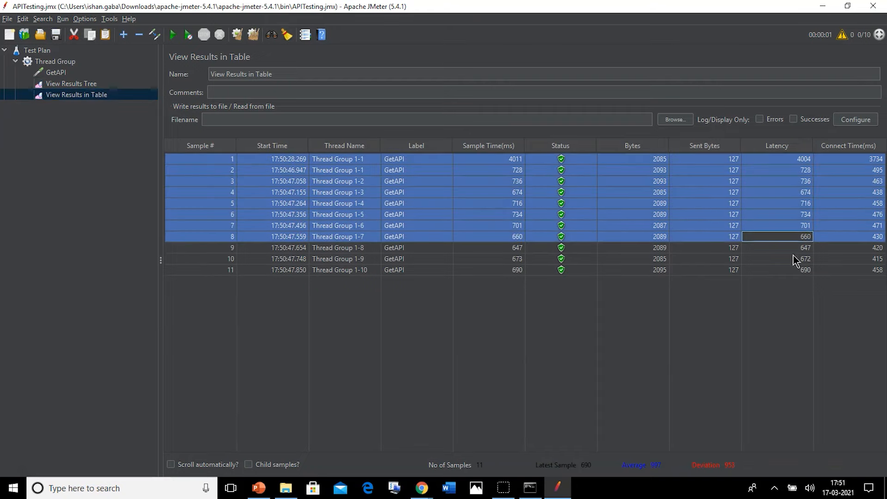
pyautogui.click(793, 259)
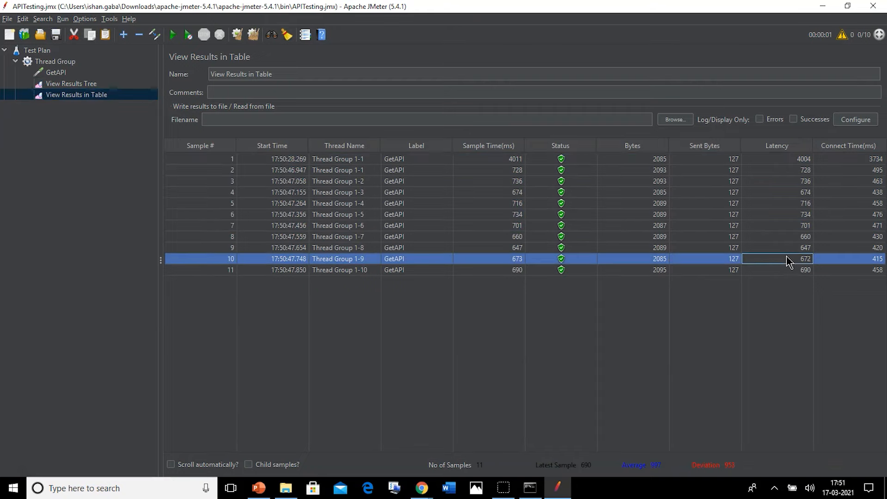
pyautogui.click(71, 84)
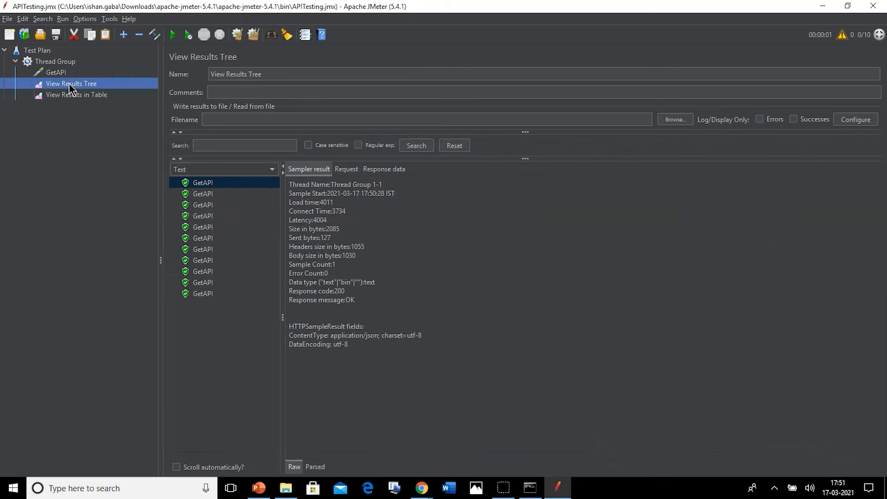
# Examine the first GetAPI sample's response body, response headers and request URL in the results tree
pyautogui.click(396, 169)
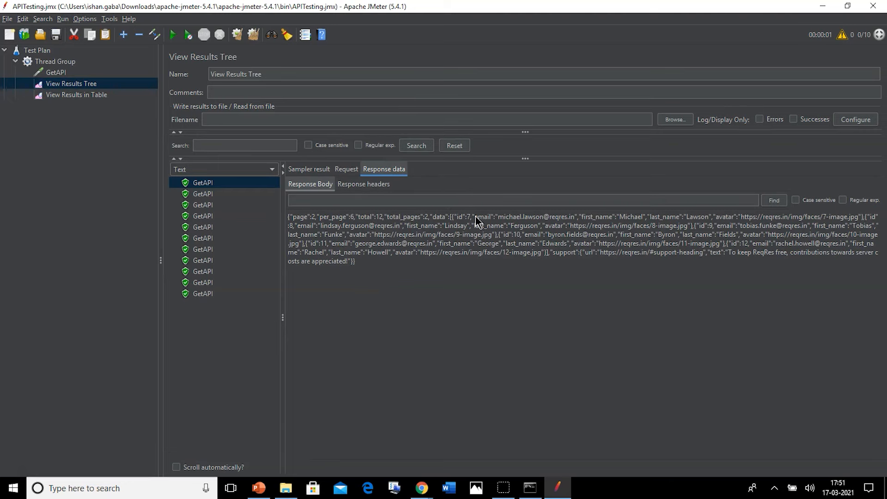
pyautogui.click(381, 186)
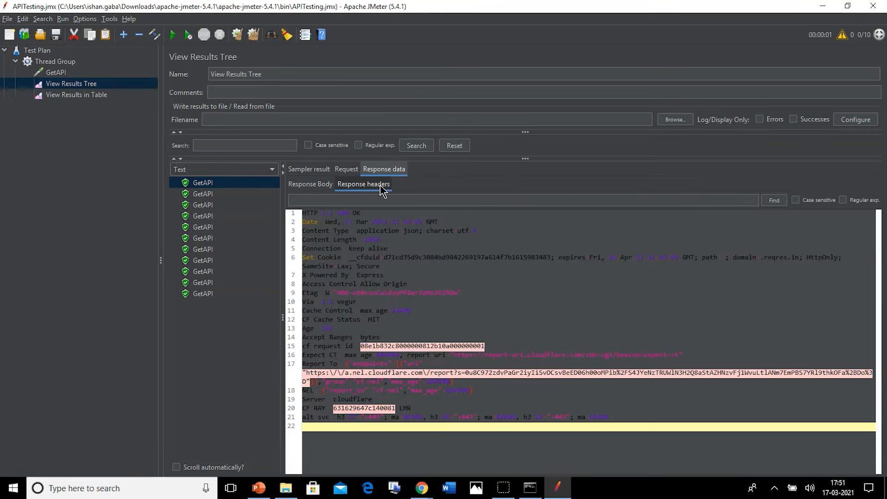
pyautogui.click(324, 185)
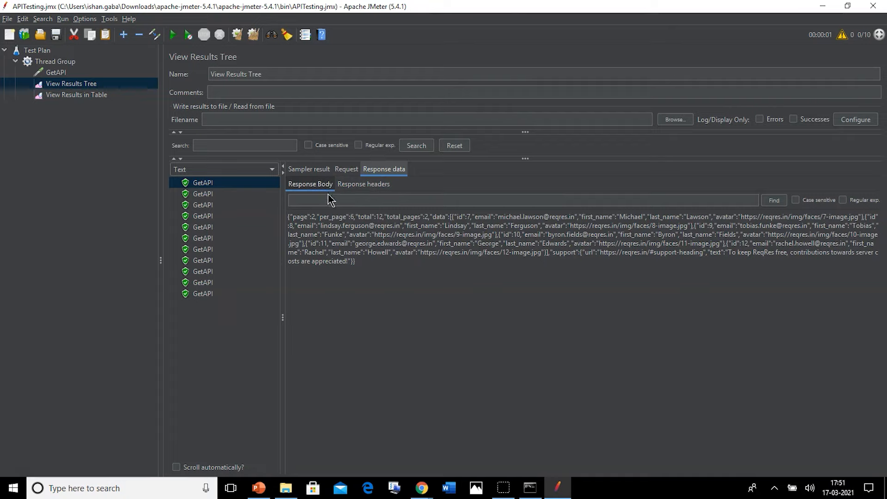
pyautogui.click(346, 169)
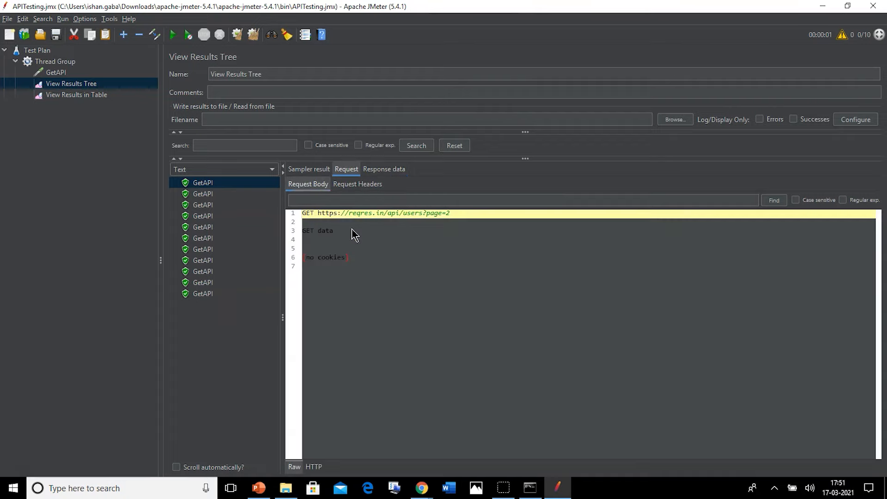
pyautogui.moveTo(342, 213); pyautogui.dragTo(455, 217)
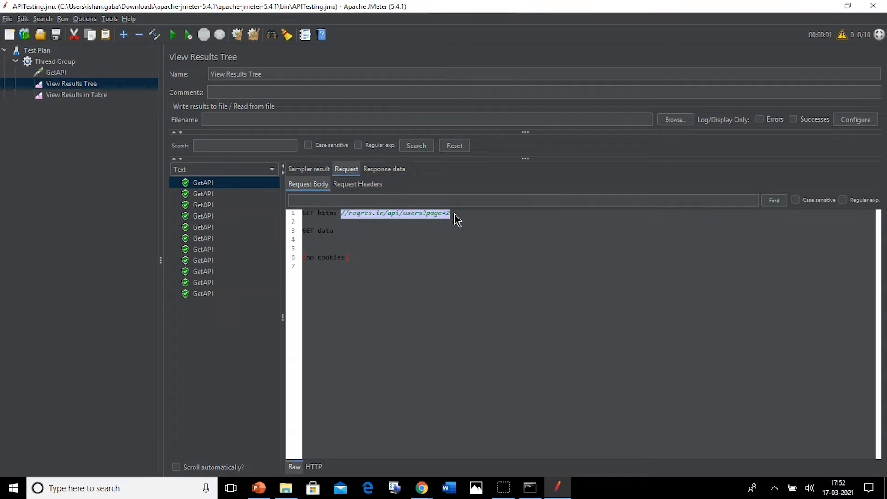
pyautogui.click(465, 226)
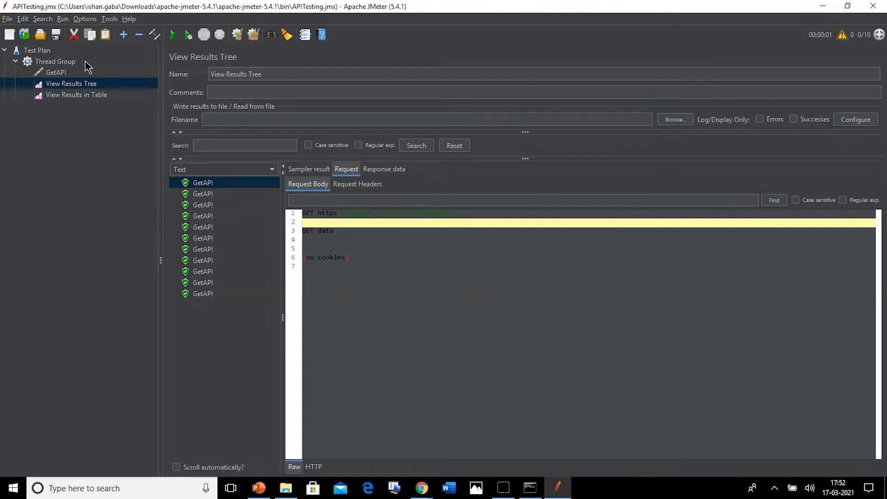
# Add a second HTTP Request sampler to the Thread Group
pyautogui.click(59, 61)
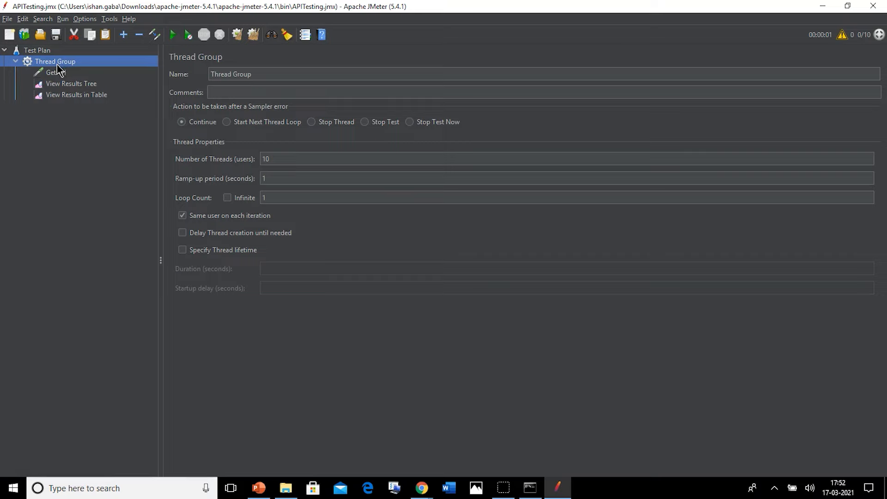
pyautogui.rightClick(57, 65)
pyautogui.moveTo(72, 70)
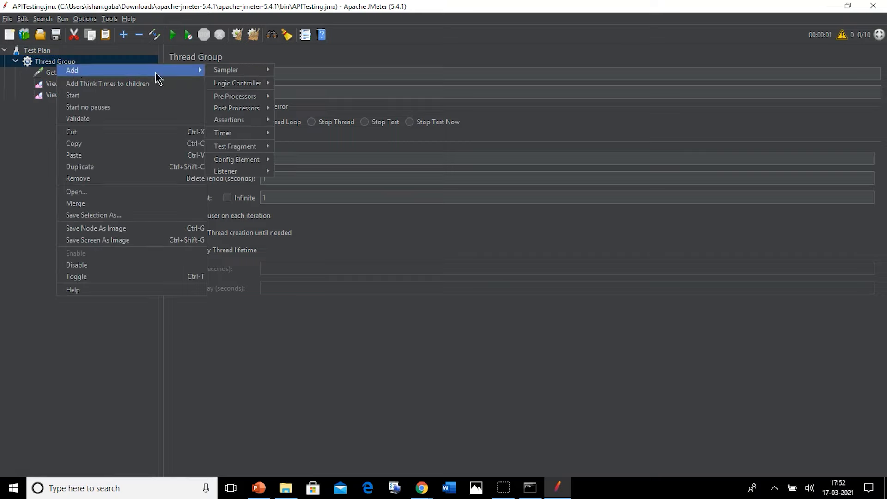
pyautogui.moveTo(261, 68)
pyautogui.click(289, 81)
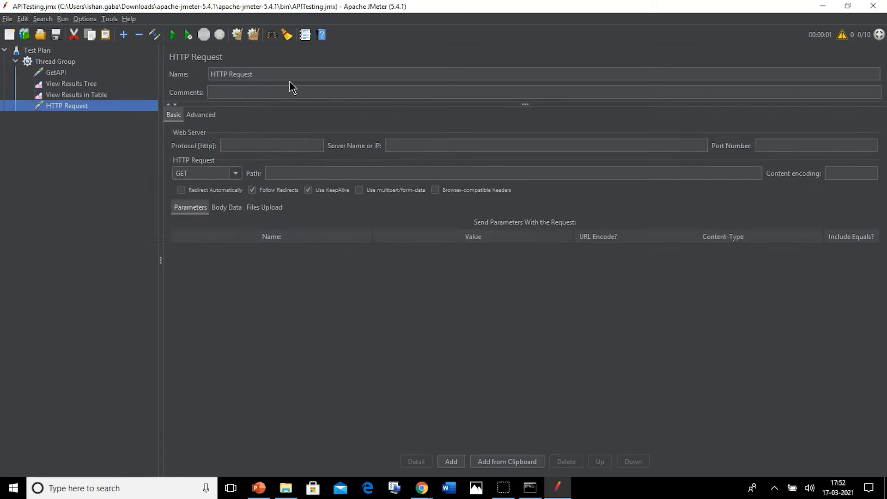
# Switch to Chrome and show the POST Create example's request on the Reqres page
pyautogui.hotkey('alt', 'Tab')
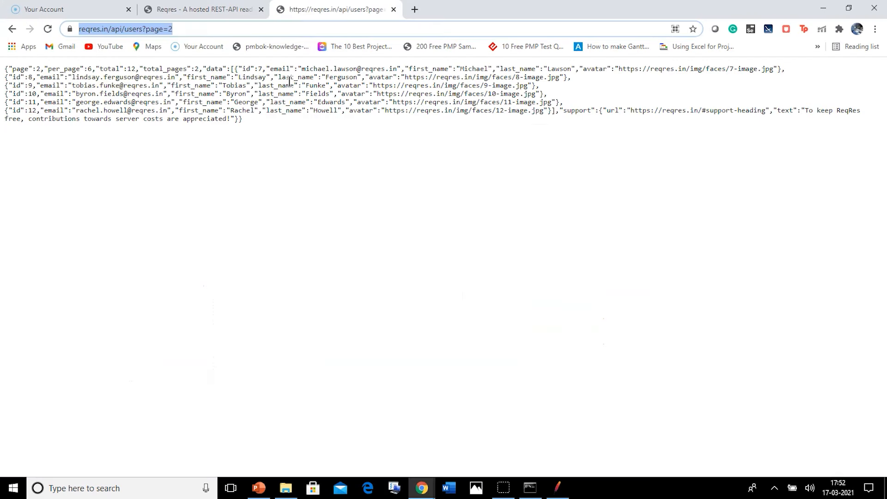
pyautogui.click(203, 10)
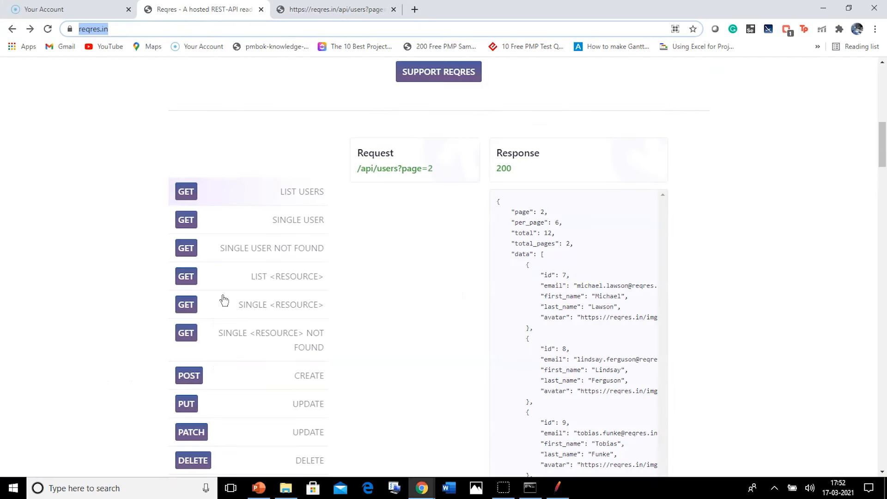
pyautogui.scroll(-3, 224, 300)
pyautogui.click(252, 233)
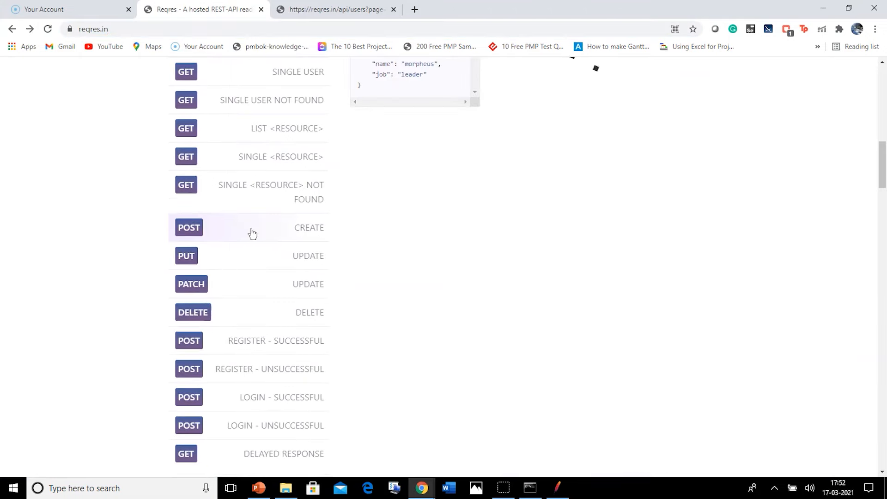
pyautogui.scroll(2, 378, 192)
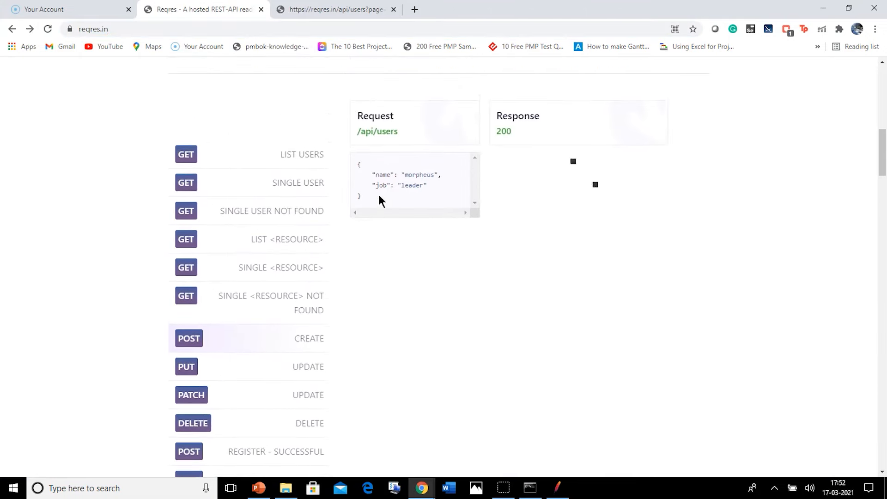
# Open the /api/users request link in a new tab, close the old users?page=2 tab and copy the new address
pyautogui.rightClick(389, 132)
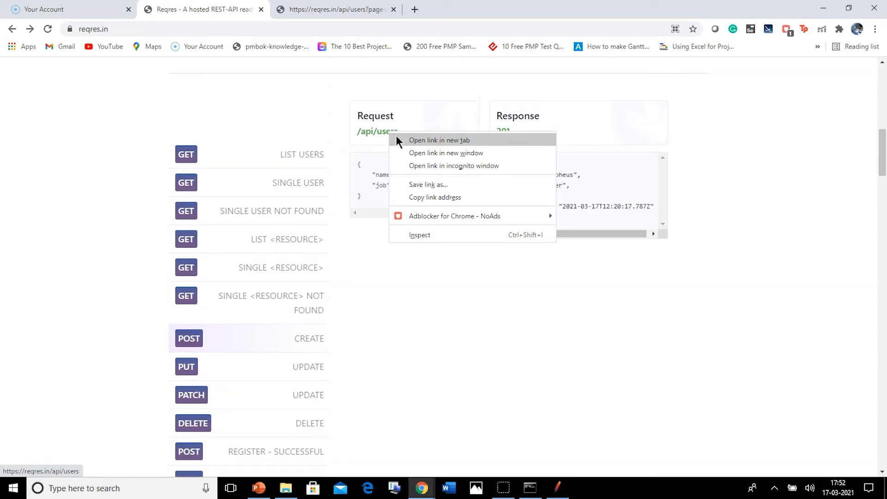
pyautogui.click(398, 140)
pyautogui.click(457, 10)
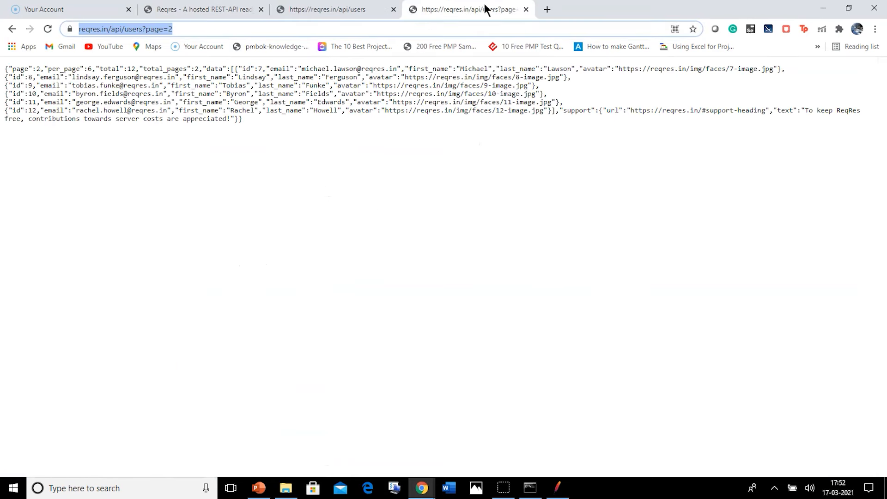
pyautogui.click(526, 9)
pyautogui.click(291, 30)
pyautogui.hotkey('ctrl', 'c')
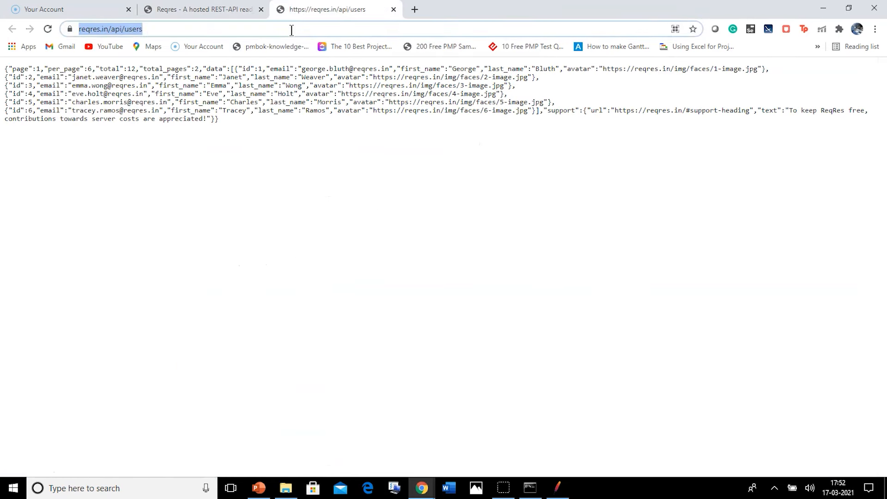
# Return to JMeter and rename the new HTTP Request sampler as PostAPI
pyautogui.hotkey('alt', 'Tab')
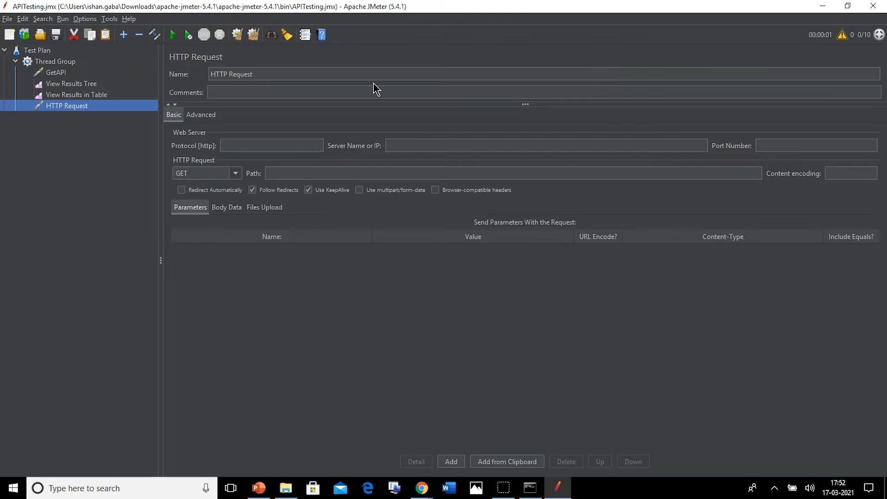
pyautogui.click(316, 74)
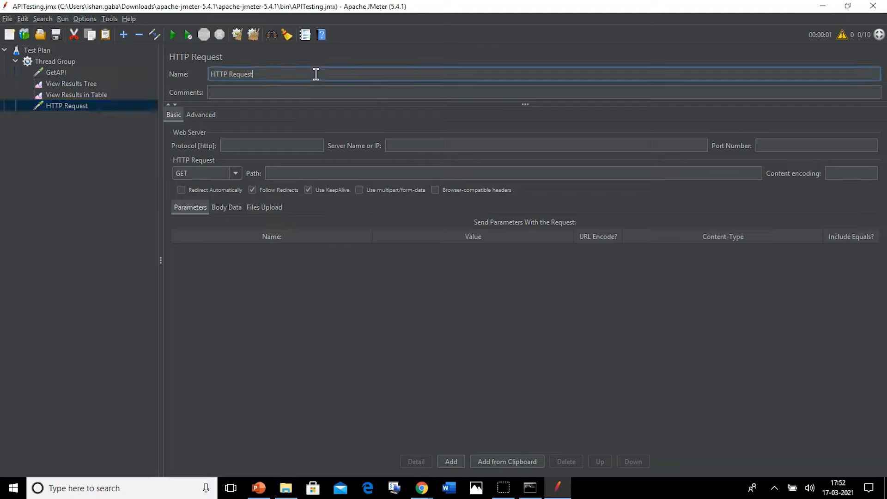
pyautogui.hotkey('ctrl', 'BackSpace')
pyautogui.hotkey('ctrl', 'BackSpace')
pyautogui.write('P')
# Paste the copied URL as the PostAPI server name, strip its protocol prefix and set the protocol to https
pyautogui.click(428, 147)
pyautogui.hotkey('ctrl', 'v')
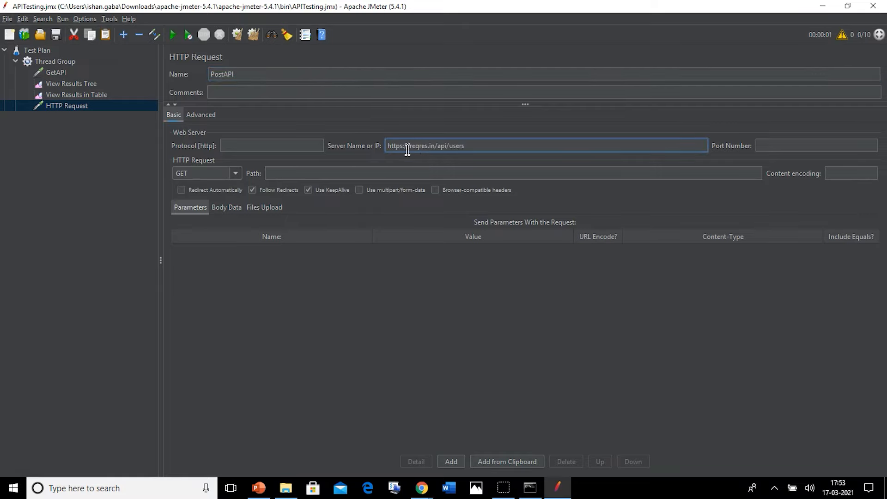
pyautogui.doubleClick(391, 147)
pyautogui.press('BackSpace')
pyautogui.click(284, 147)
pyautogui.write('https:')
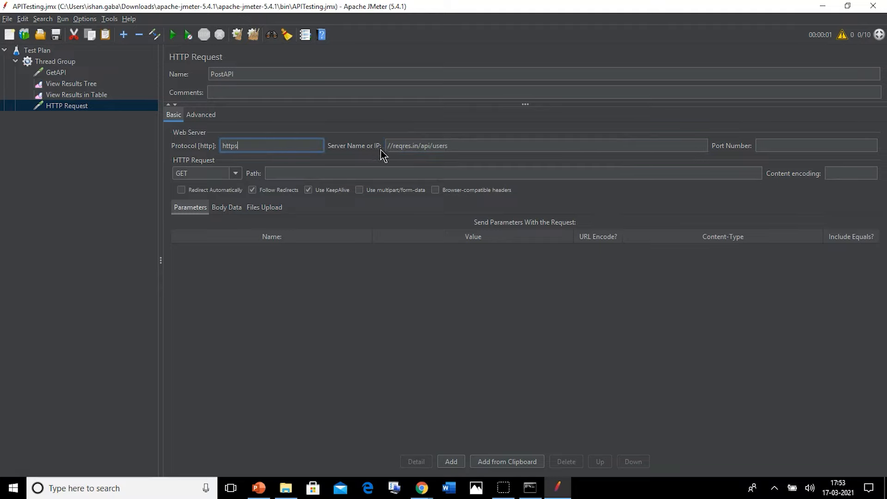
# Reduce the PostAPI server name to reqres.in and move /api/users into the path
pyautogui.click(389, 147)
pyautogui.press('Delete')
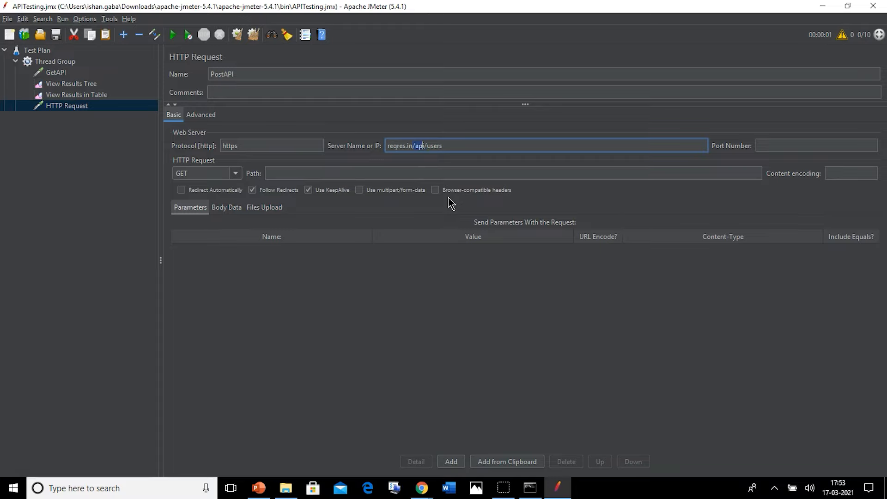
pyautogui.hotkey('ctrl', 'x')
pyautogui.click(420, 170)
pyautogui.hotkey('ctrl', 'v')
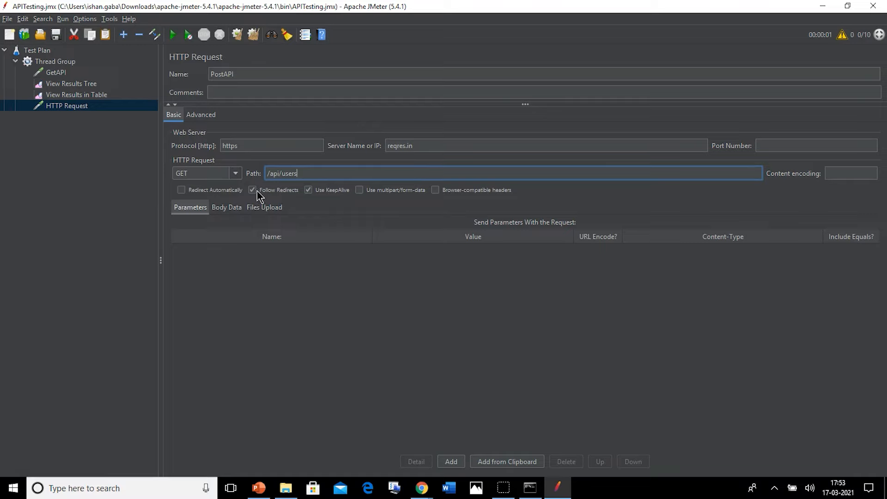
# Set the PostAPI request method to POST, save the test plan and open the request's body data for editing
pyautogui.click(236, 175)
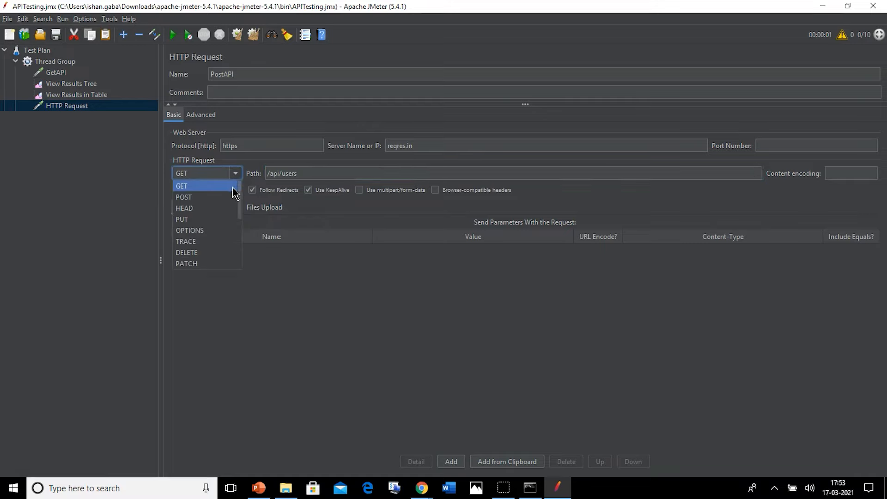
pyautogui.click(234, 197)
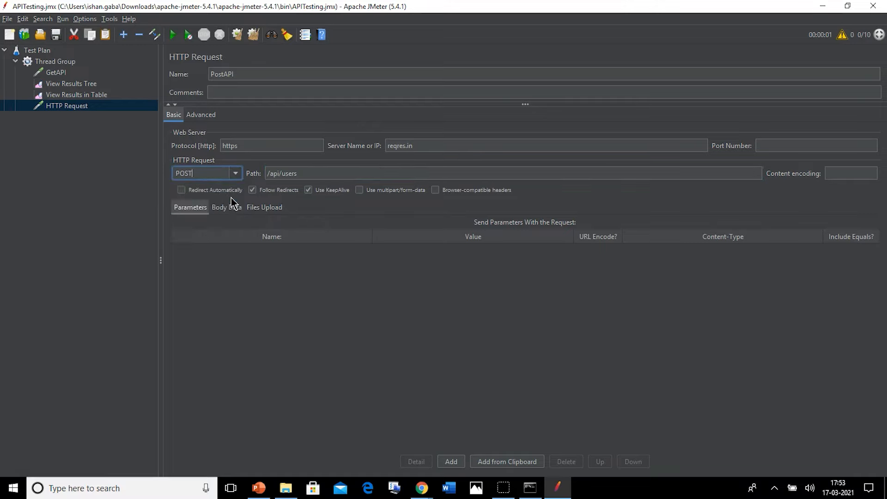
pyautogui.click(56, 34)
pyautogui.click(230, 213)
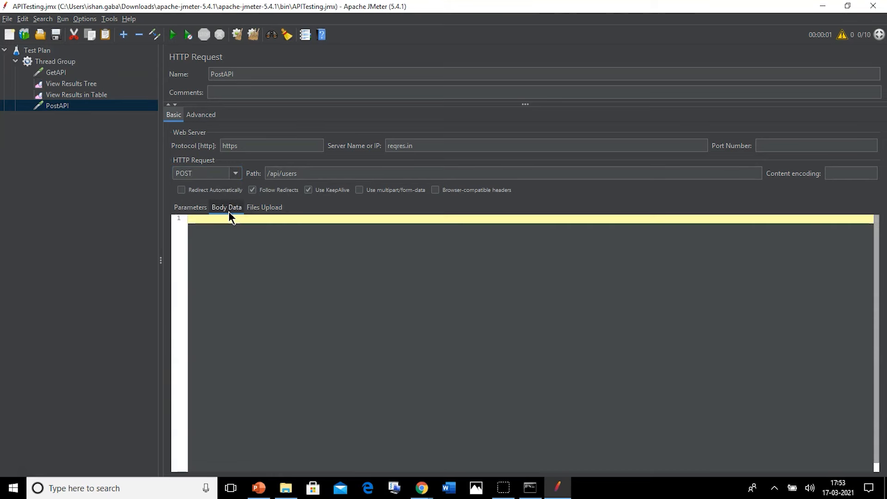
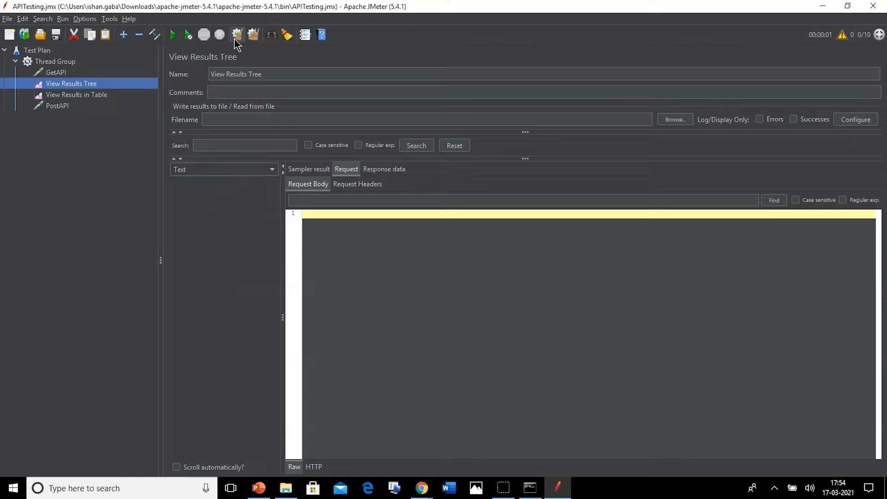
# Clear the results table, then run the test and check the GetAPI and PostAPI samples in both listeners
pyautogui.click(116, 94)
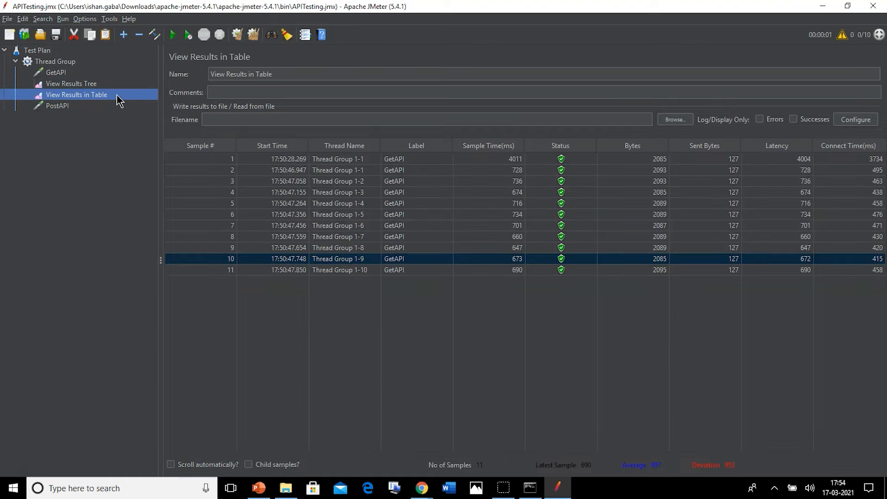
pyautogui.click(236, 35)
pyautogui.click(87, 107)
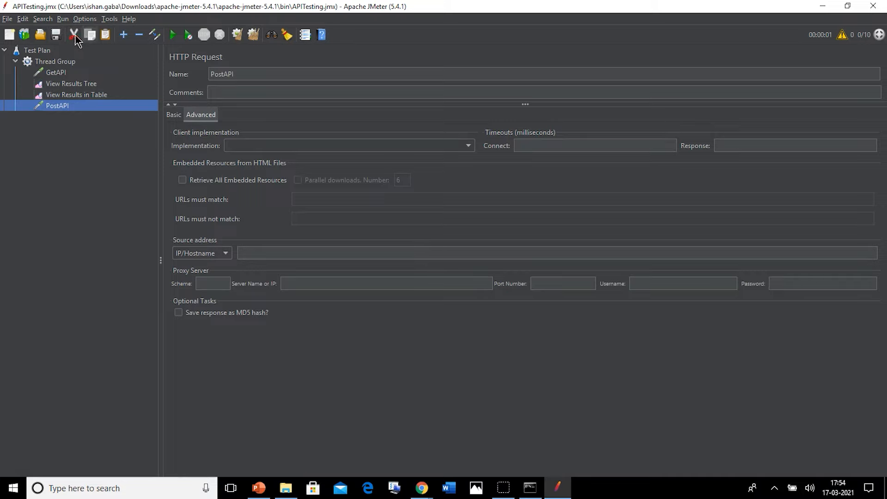
pyautogui.click(173, 35)
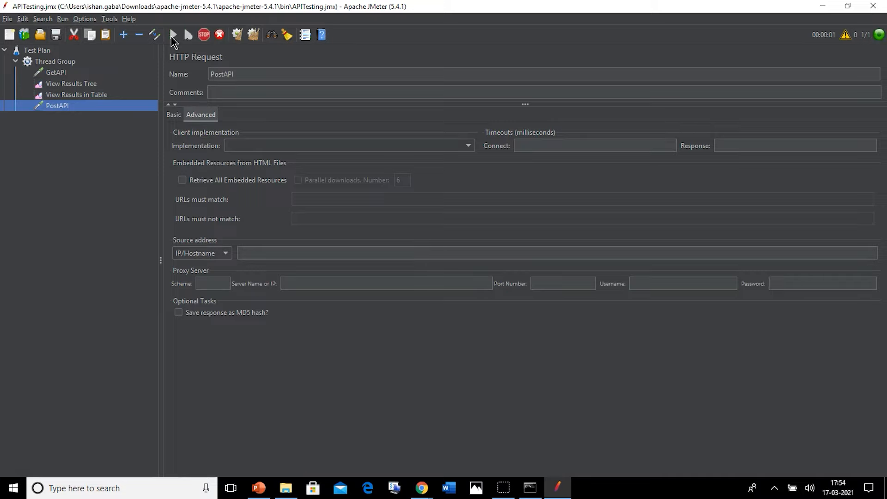
pyautogui.click(93, 85)
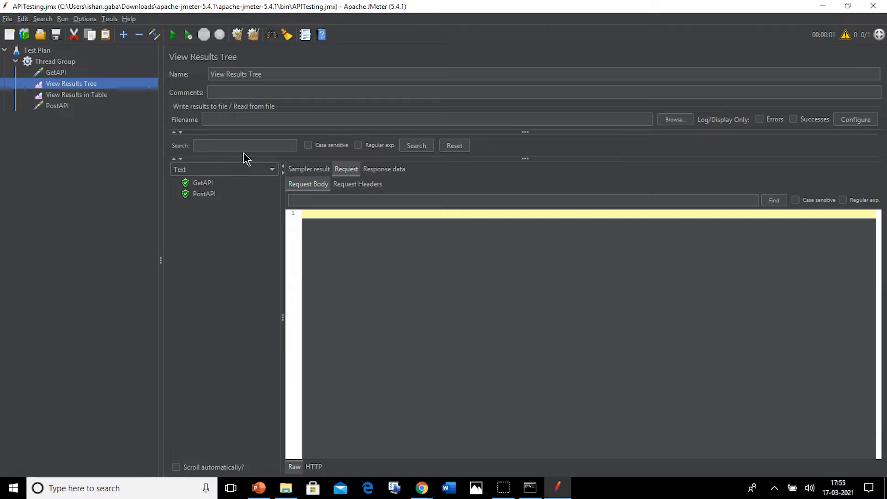
pyautogui.click(95, 95)
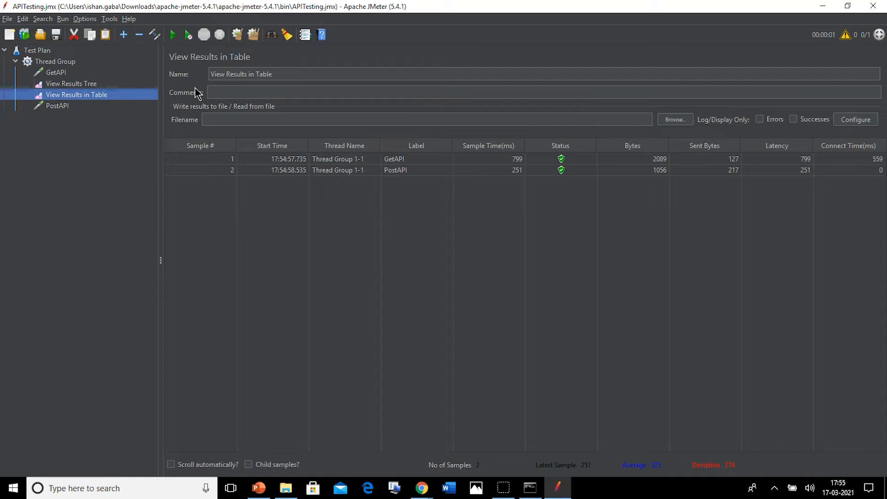
# Set the Thread Group's number of threads (users) to 10
pyautogui.click(46, 63)
pyautogui.click(278, 159)
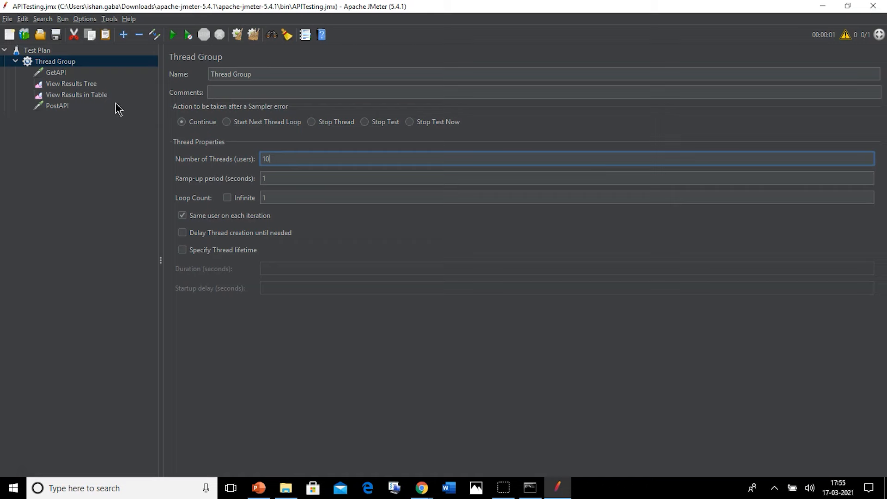
# Clear the previous samples from both result listeners and run the GetAPI and PostAPI test with 10 users
pyautogui.click(104, 85)
pyautogui.click(92, 95)
pyautogui.click(236, 35)
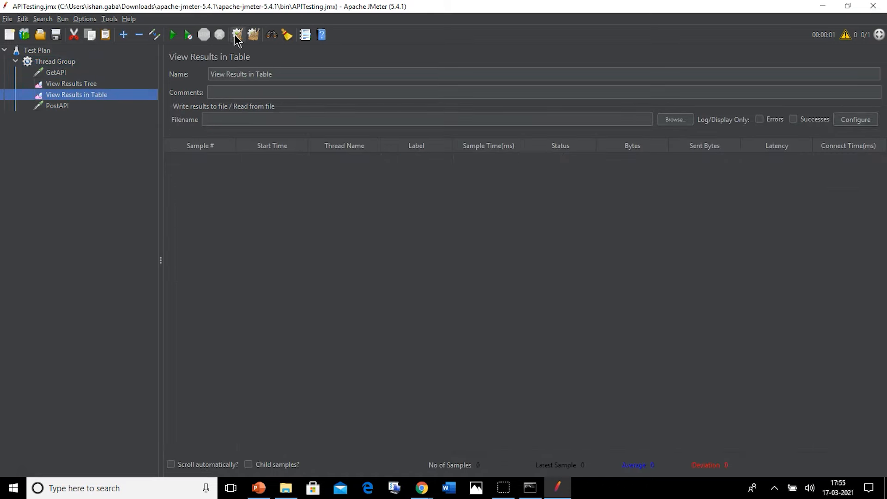
pyautogui.click(108, 86)
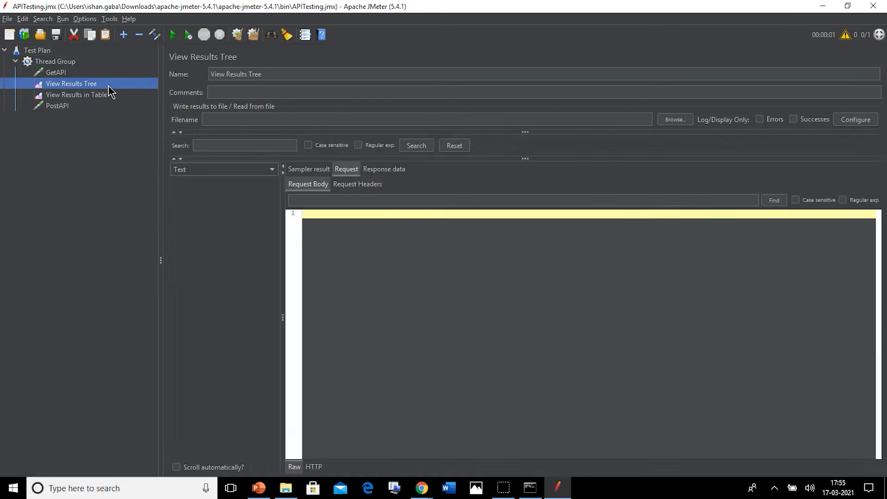
pyautogui.click(173, 36)
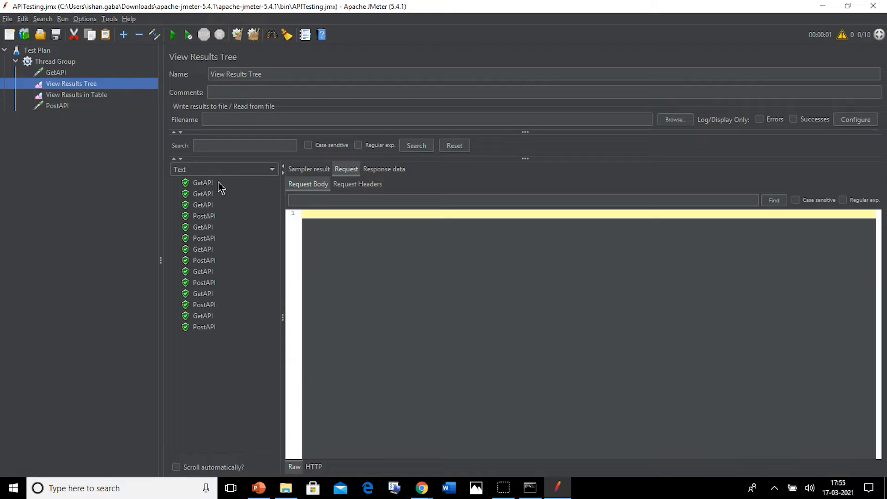
# Review the 10-user results table, and inspect the first GetAPI sample's response headers and response body in the results tree
pyautogui.click(100, 94)
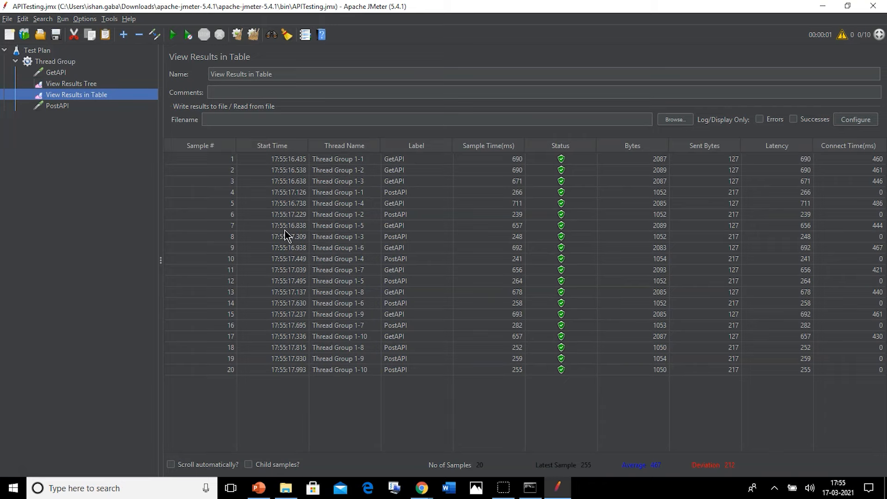
pyautogui.click(103, 84)
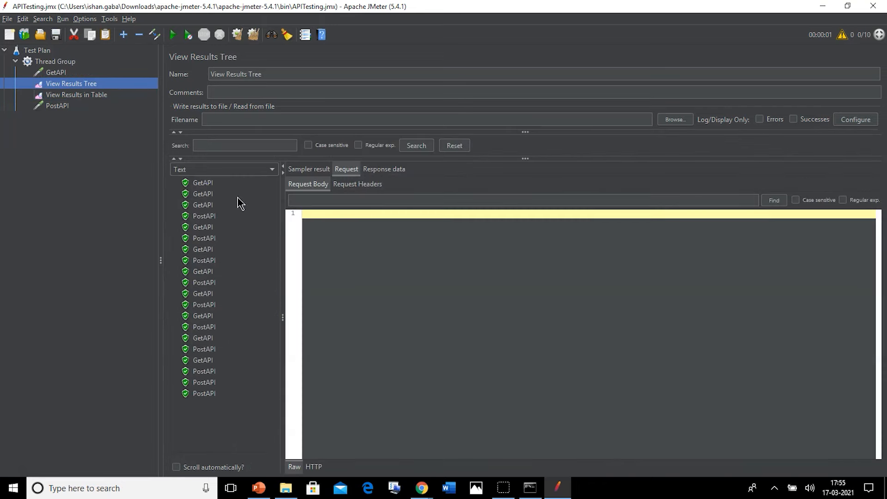
pyautogui.click(215, 184)
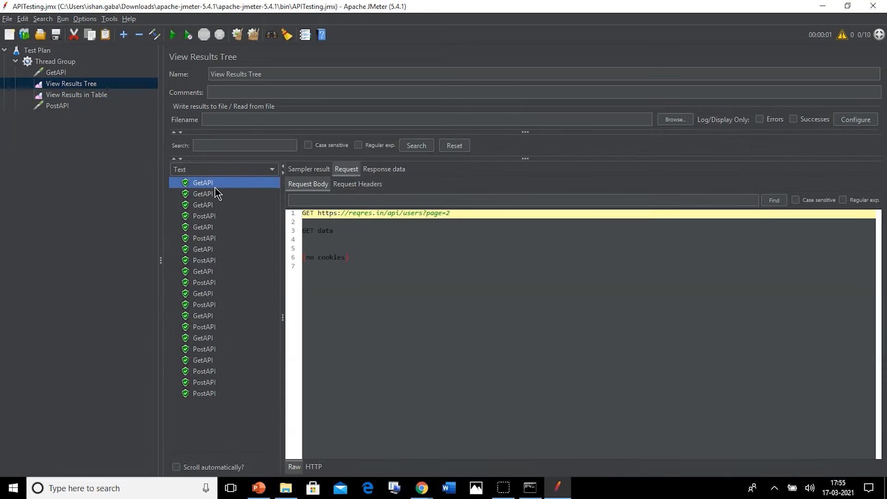
pyautogui.click(380, 170)
pyautogui.click(357, 186)
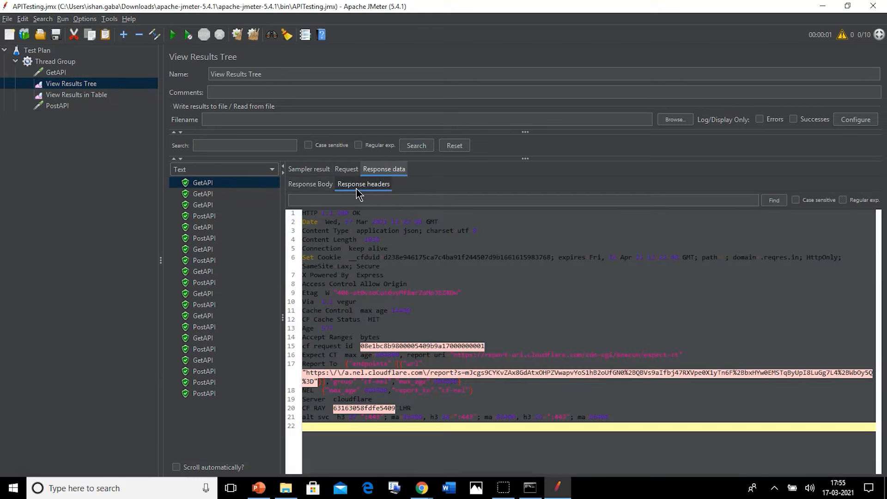
pyautogui.click(329, 185)
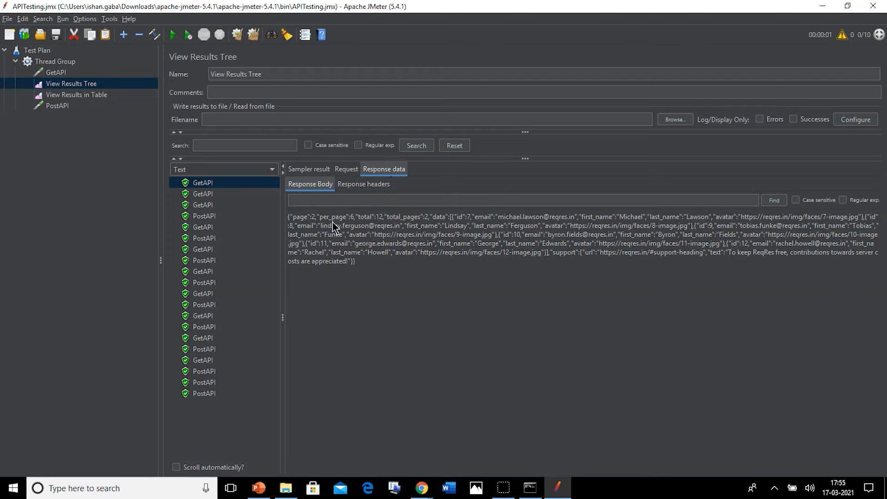
pyautogui.hotkey('alt', 'Tab')
pyautogui.hotkey('alt', 'Tab')
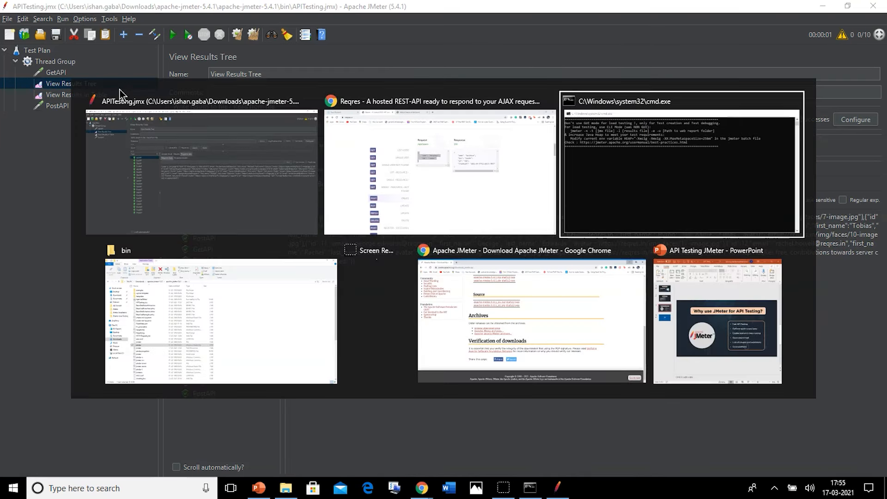
pyautogui.hotkey('alt', 'Tab')
pyautogui.hotkey('alt', 'Tab')
pyautogui.hotkey('alt', 'Tab')
pyautogui.hotkey('alt', 'Tab')
pyautogui.hotkey('alt', 'Tab')
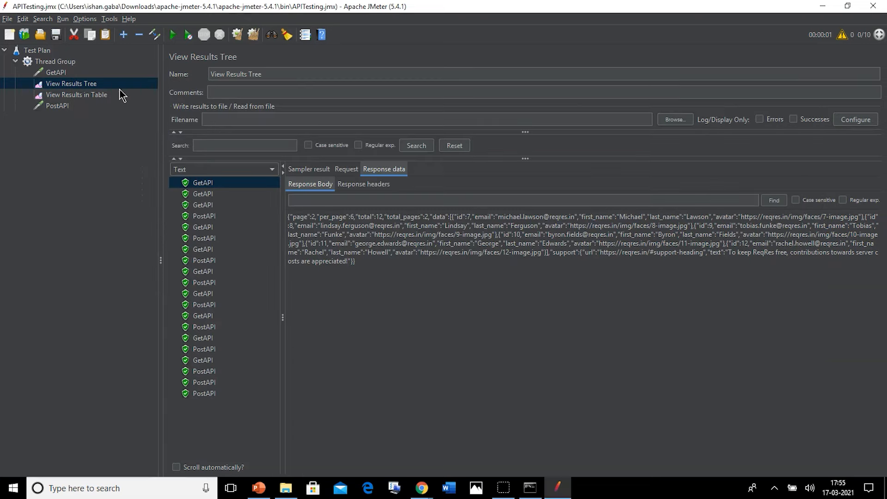
# Switch to Chrome, open the endpoint of the Reqres PUT Update request and copy its URL, reqres.in/api/users/2
pyautogui.hotkey('alt', 'Tab')
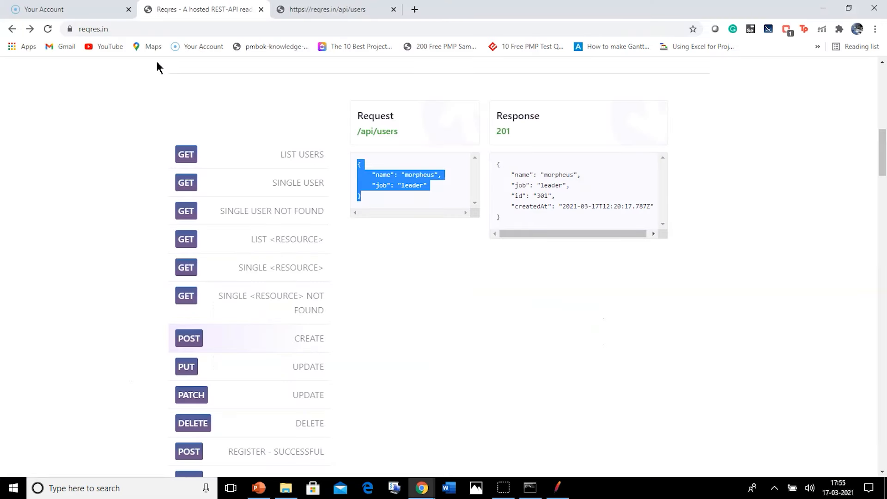
pyautogui.scroll(-5, 251, 321)
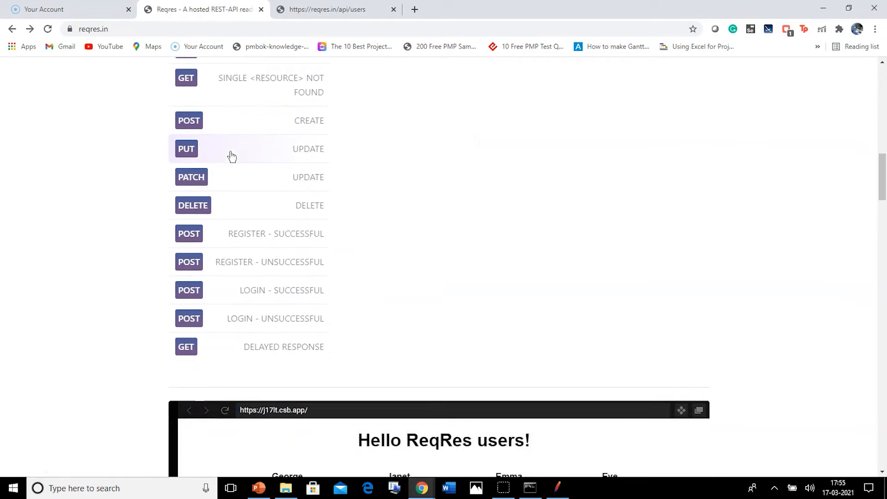
pyautogui.scroll(6, 415, 146)
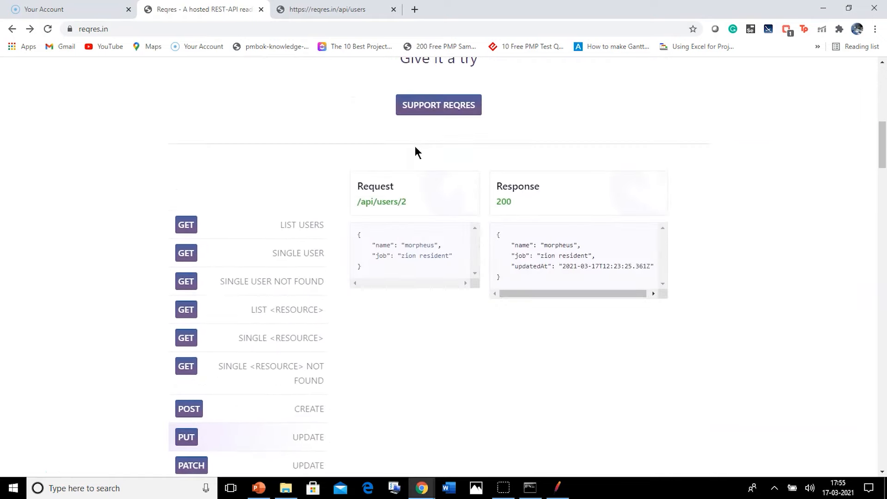
pyautogui.click(389, 202)
pyautogui.click(293, 31)
pyautogui.hotkey('ctrl', 'c')
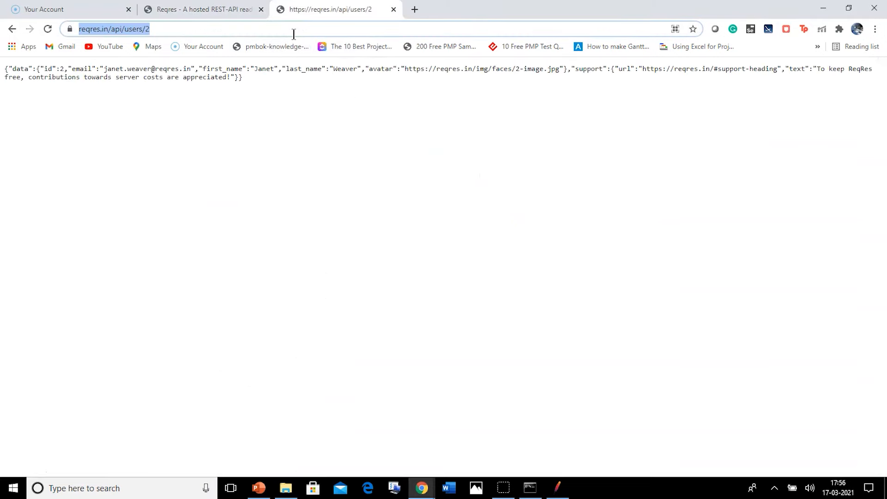
# Switch to JMeter, add an HTTP Request sampler to the Thread Group and name it PutAPI
pyautogui.click(558, 486)
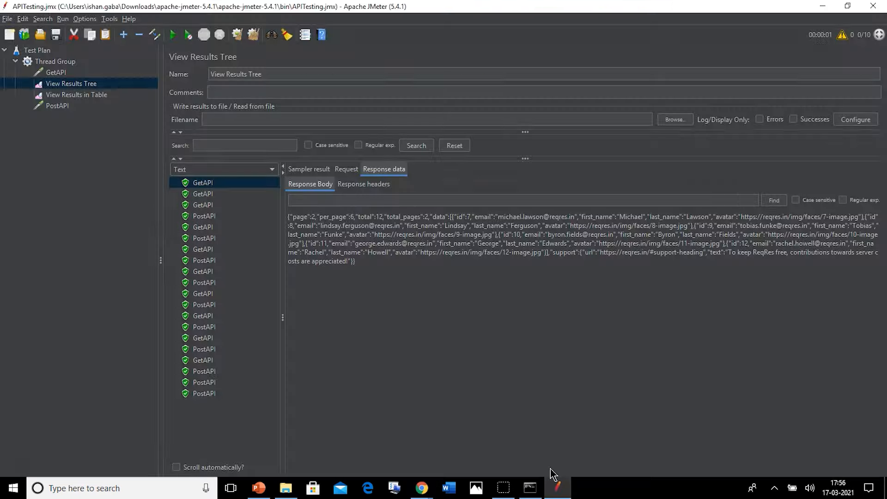
pyautogui.click(71, 62)
pyautogui.rightClick(70, 63)
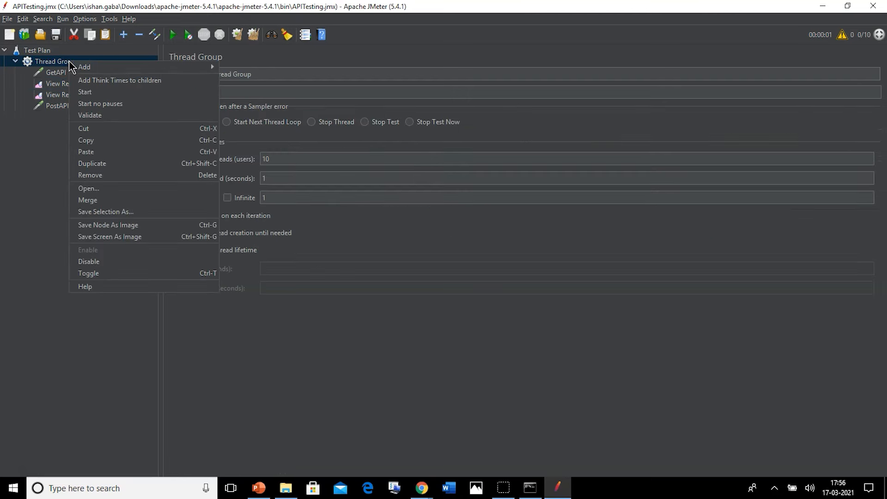
pyautogui.moveTo(79, 68)
pyautogui.moveTo(237, 68)
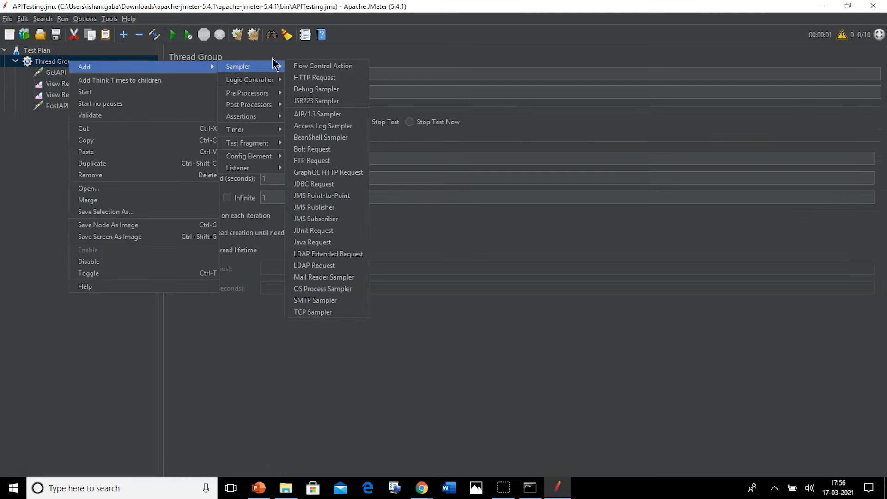
pyautogui.click(321, 75)
pyautogui.click(286, 75)
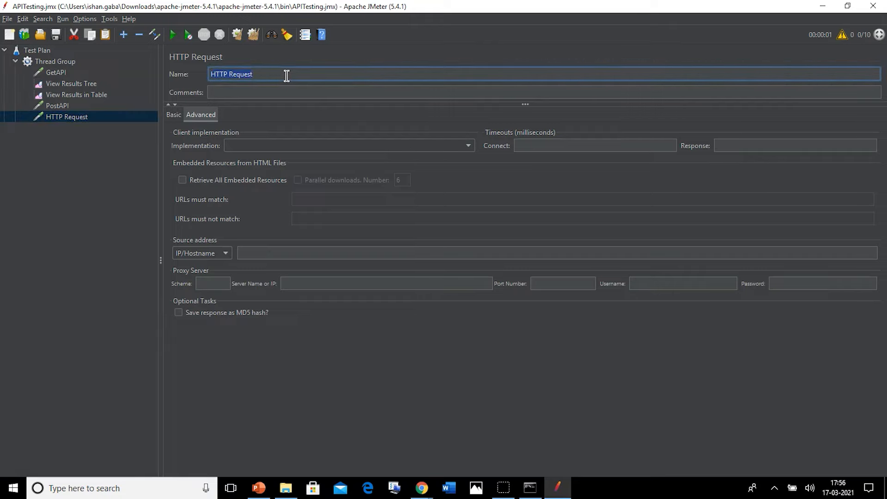
pyautogui.write('PutAPI')
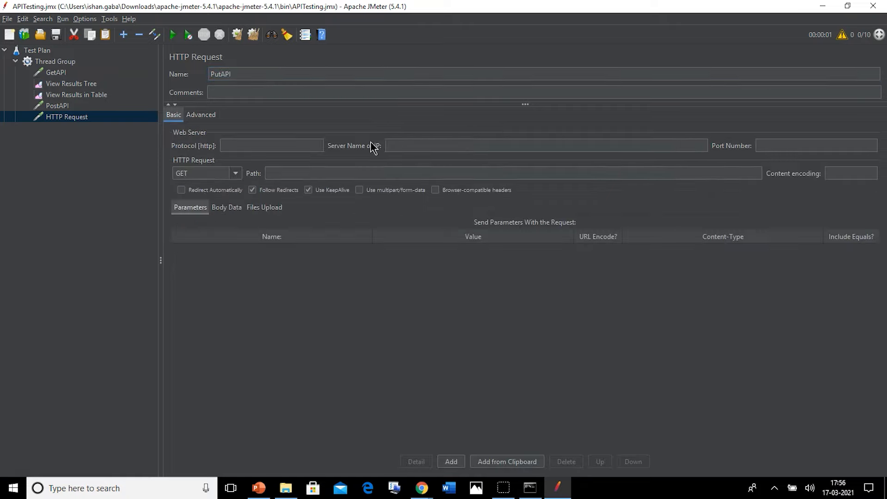
# Paste the copied URL as the PutAPI server name and move its https part into the protocol
pyautogui.click(394, 146)
pyautogui.hotkey('ctrl', 'v')
pyautogui.doubleClick(396, 146)
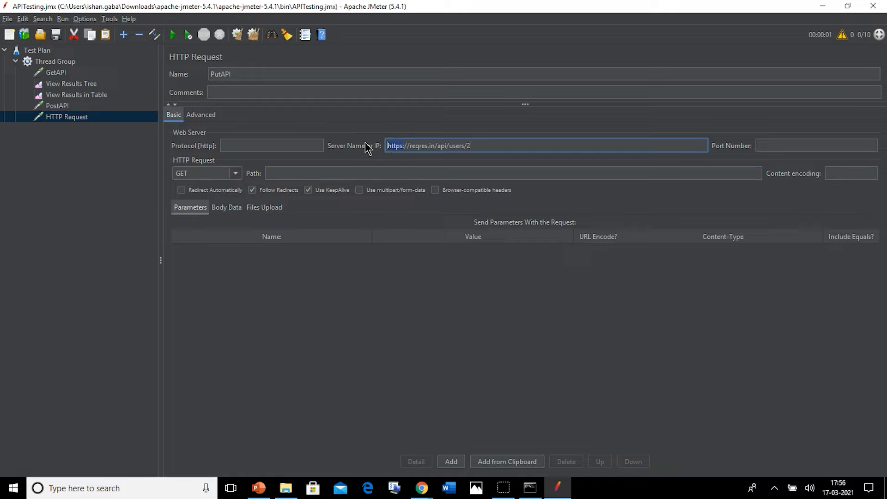
pyautogui.hotkey('ctrl', 'x')
pyautogui.click(297, 146)
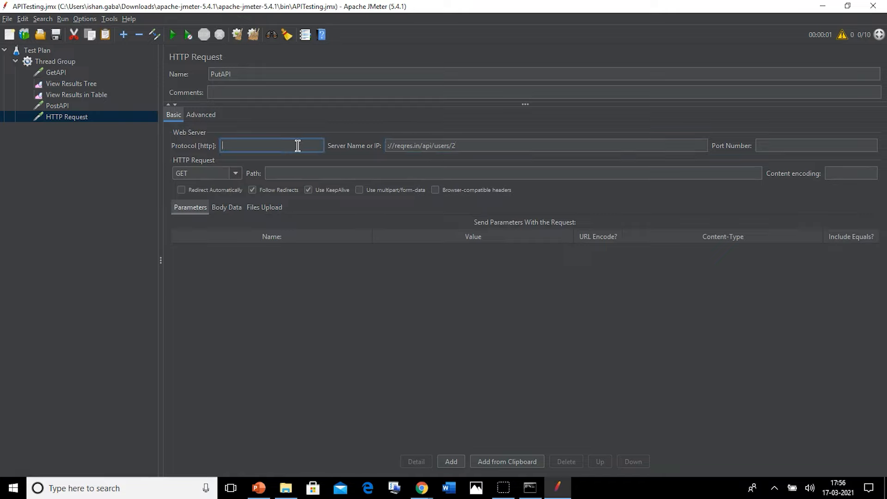
pyautogui.hotkey('ctrl', 'v')
# Reduce the PutAPI server name to reqres.in and move /api/users/2 into the request path
pyautogui.click(393, 146)
pyautogui.press('BackSpace')
pyautogui.press('BackSpace')
pyautogui.press('BackSpace')
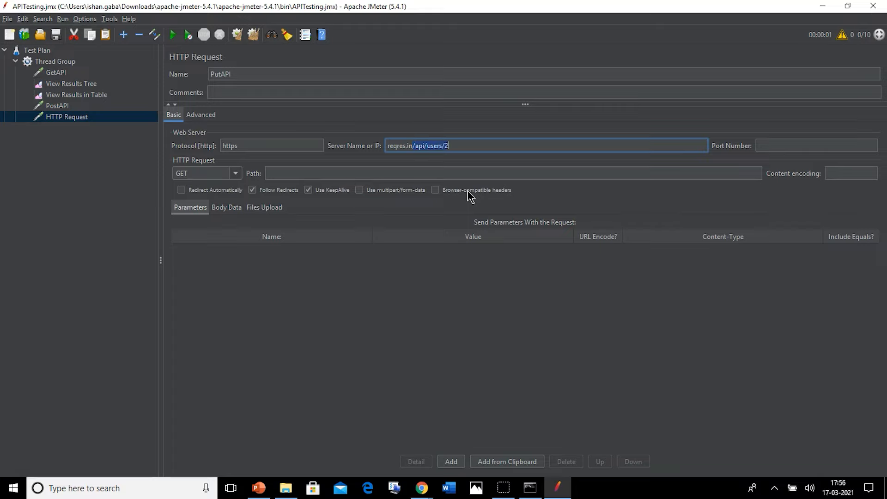
pyautogui.hotkey('ctrl', 'x')
pyautogui.click(418, 172)
pyautogui.hotkey('ctrl', 'v')
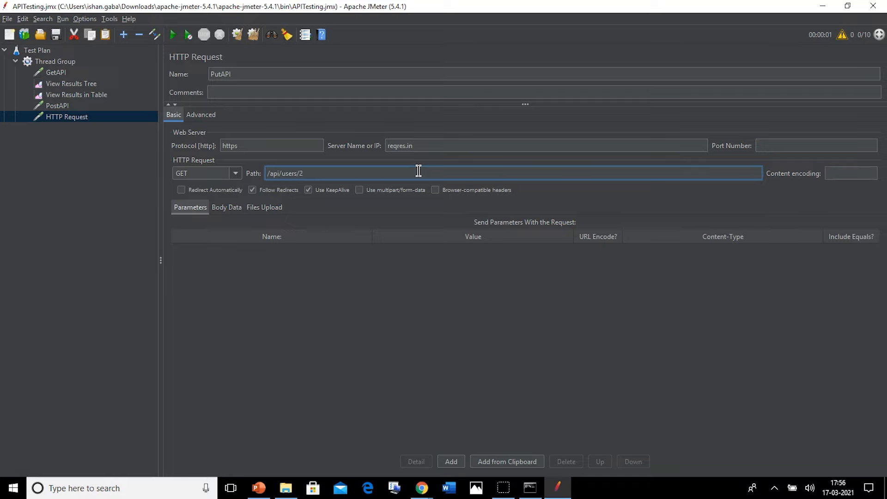
# Set the PutAPI method to PUT and copy the Reqres update JSON (name morpheus, job zion resident) from Chrome into its body data
pyautogui.click(233, 177)
pyautogui.click(224, 219)
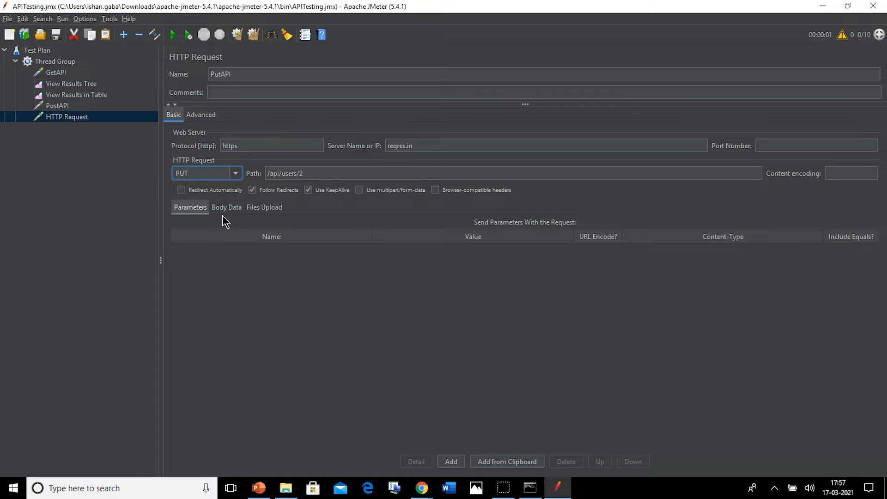
pyautogui.click(230, 211)
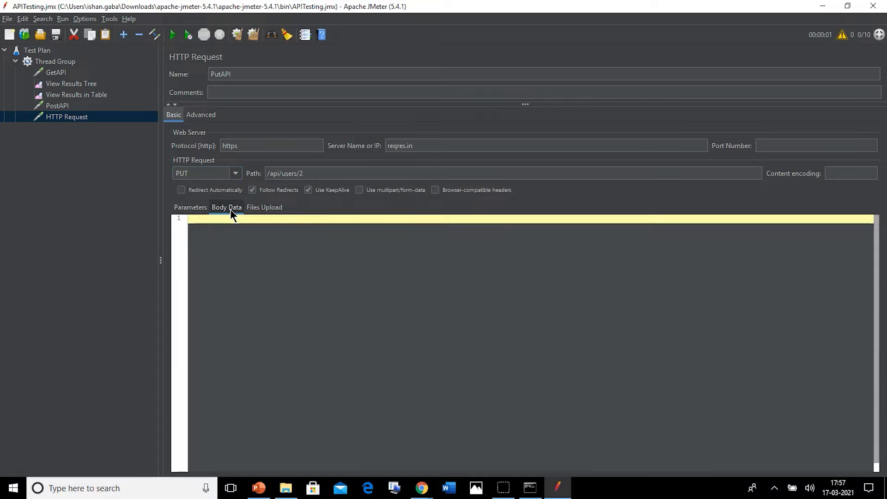
pyautogui.hotkey('alt', 'Tab')
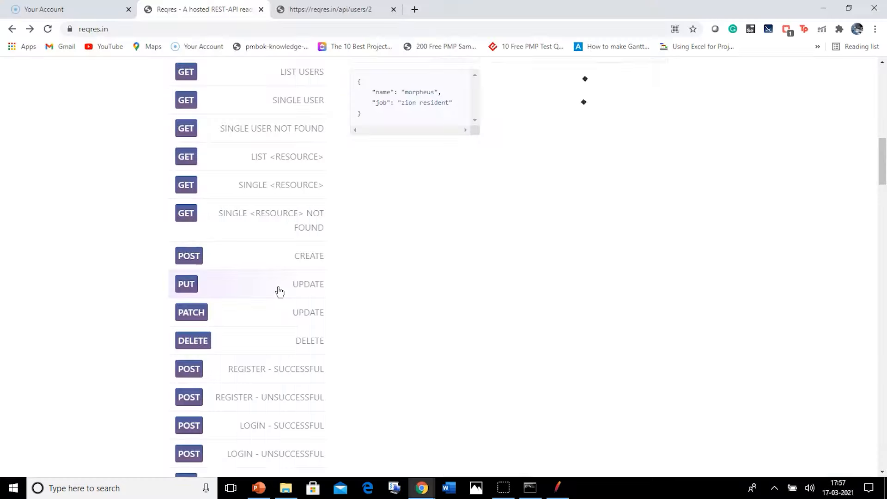
pyautogui.scroll(2, 403, 175)
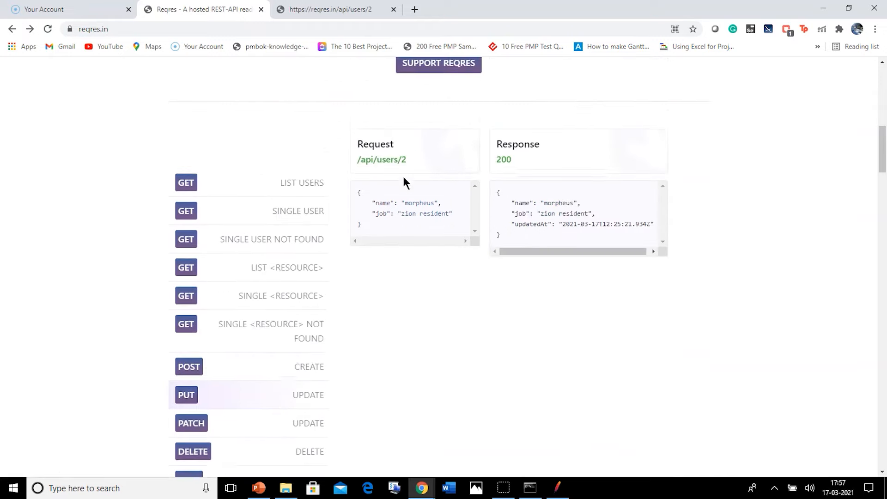
pyautogui.moveTo(372, 236); pyautogui.dragTo(354, 200)
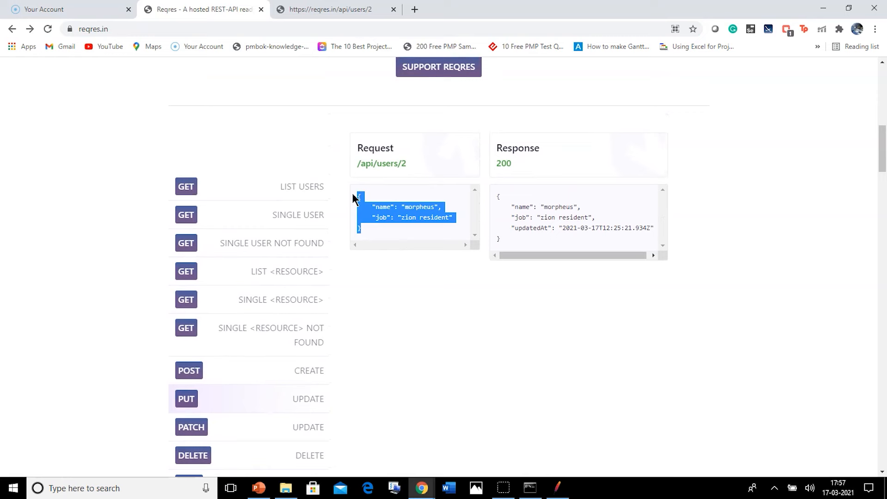
pyautogui.hotkey('alt', 'Tab')
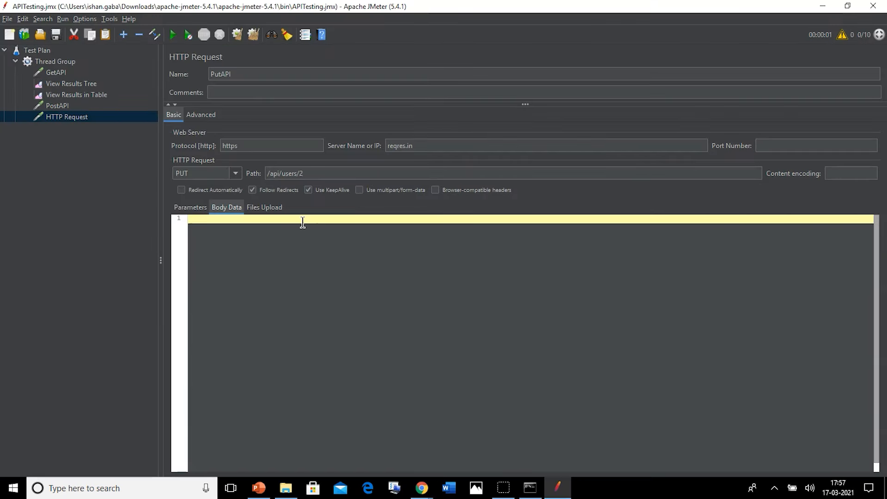
pyautogui.hotkey('ctrl', 'v')
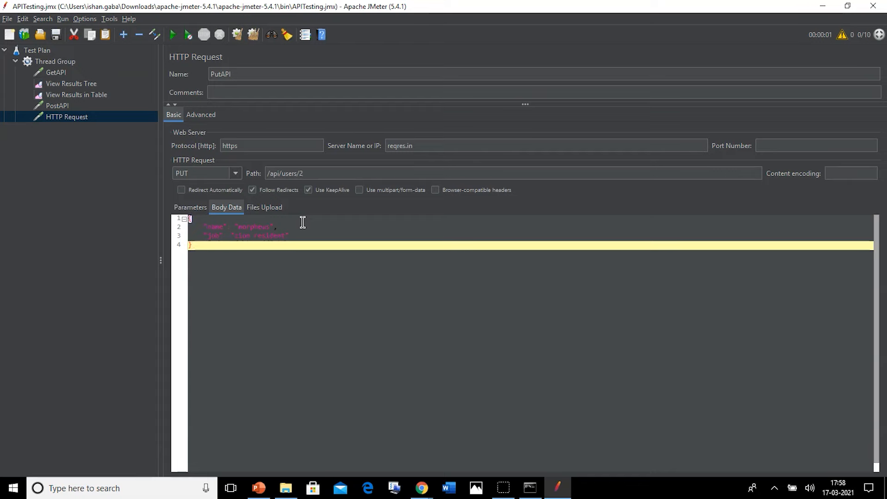
# Clear the previous samples from the View Results Tree and View Results in Table listeners
pyautogui.click(77, 84)
pyautogui.click(237, 34)
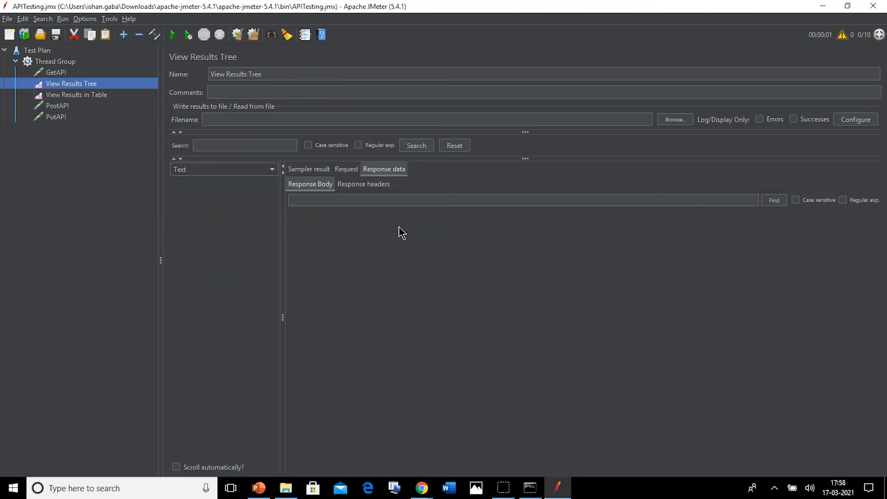
pyautogui.click(117, 97)
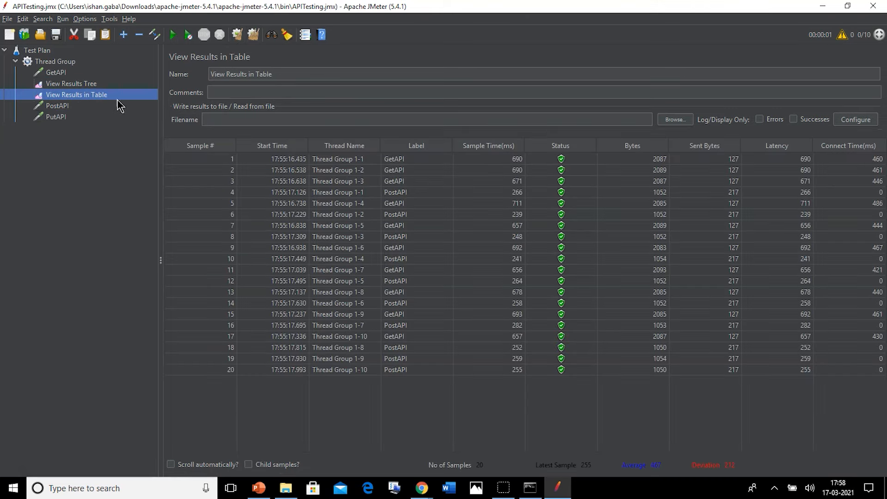
pyautogui.click(240, 35)
# Set the Thread Group's number of threads (users) to 1 and reopen the PutAPI request
pyautogui.click(74, 63)
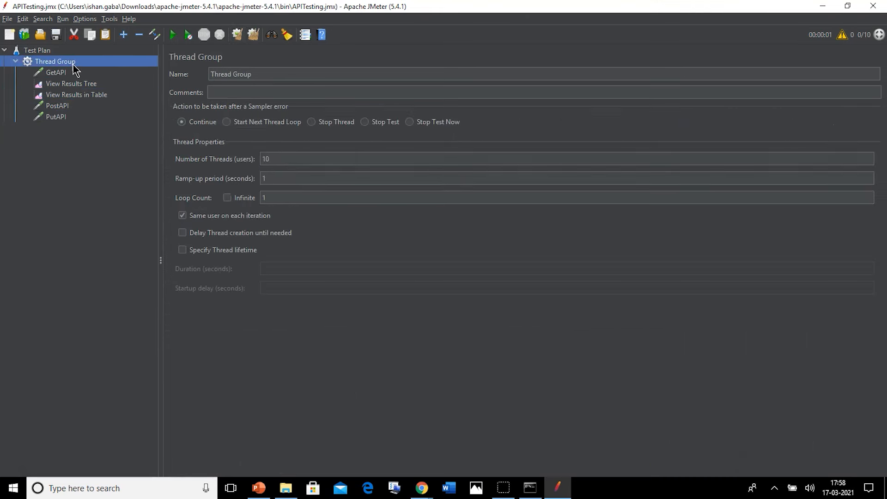
pyautogui.click(301, 160)
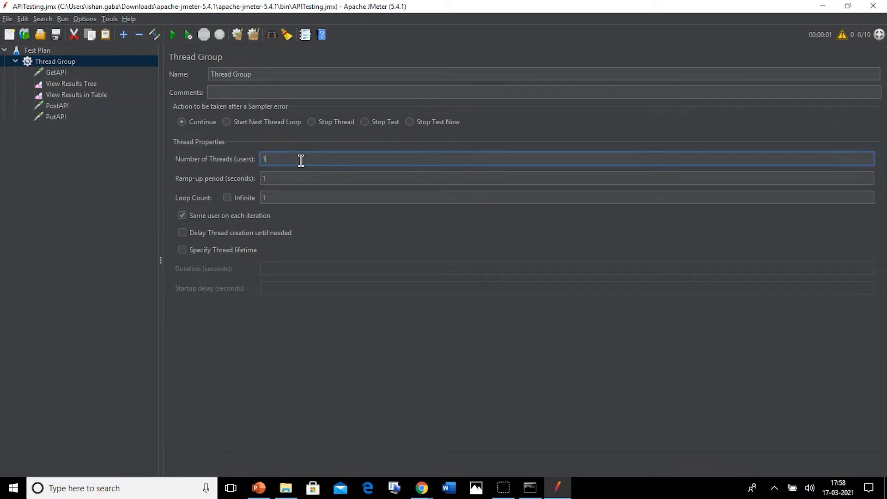
pyautogui.click(81, 116)
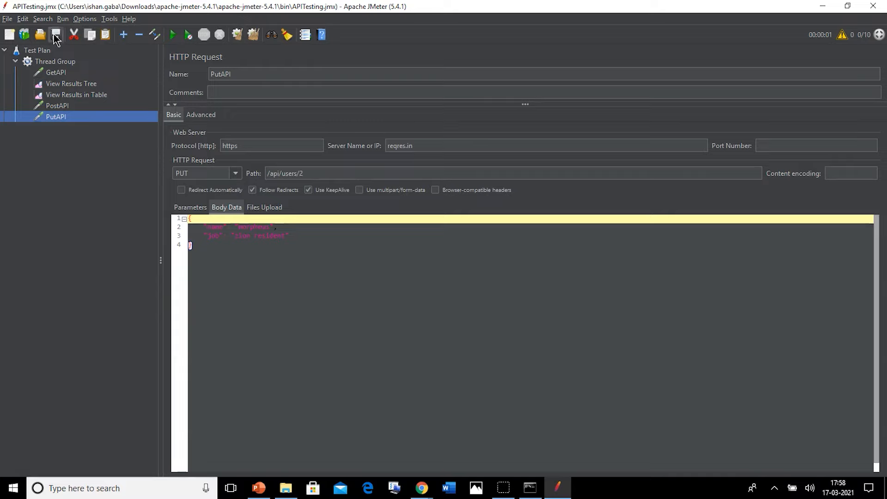
# Run the test with one user and inspect the PutAPI sample's response body in the View Results Tree
pyautogui.click(174, 36)
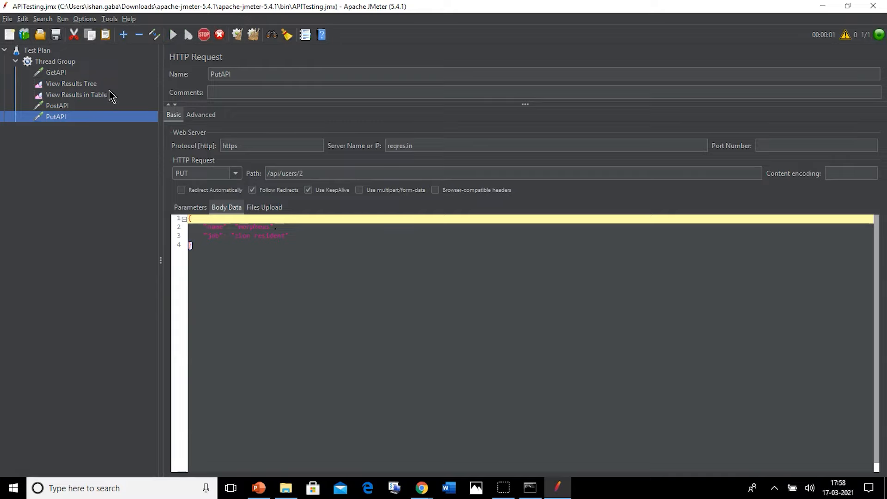
pyautogui.click(92, 85)
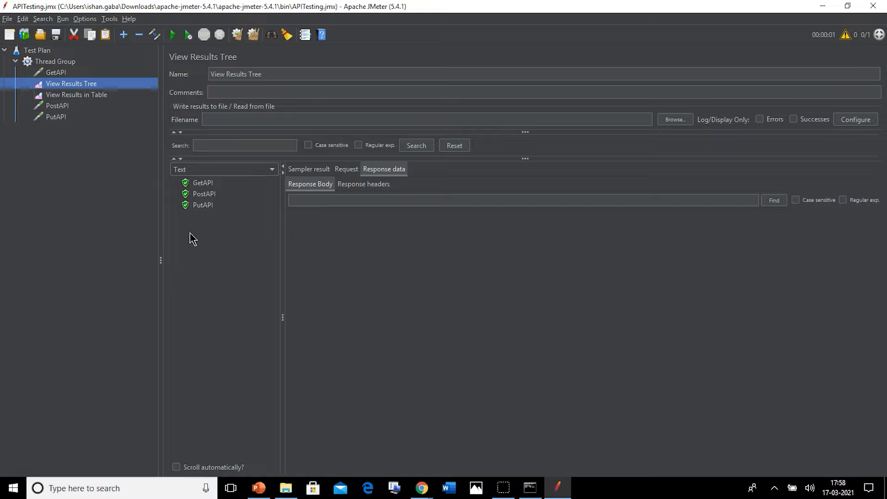
pyautogui.click(203, 205)
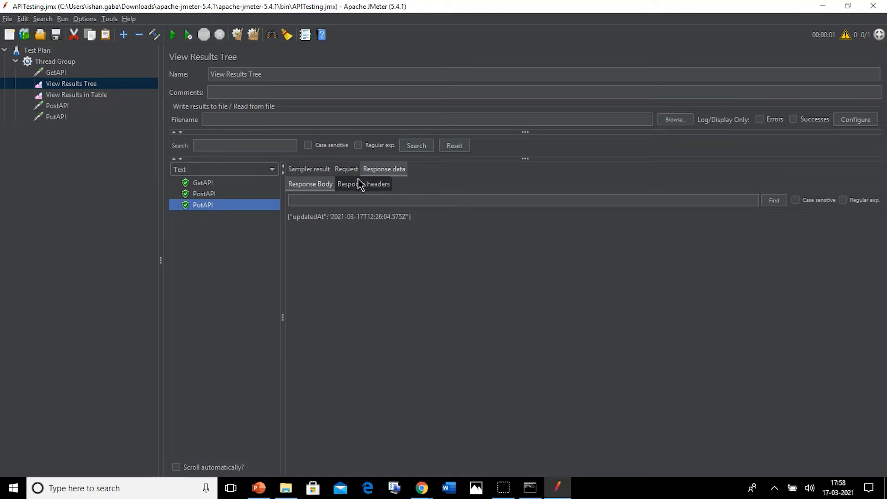
# Review the PutAPI sample's response headers and body, along with the run's samples in View Results in Table
pyautogui.click(371, 170)
pyautogui.click(370, 184)
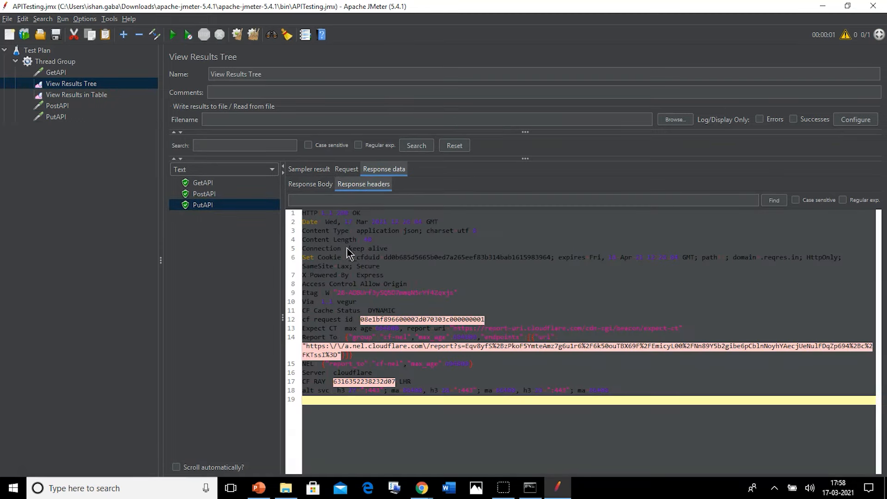
pyautogui.click(321, 184)
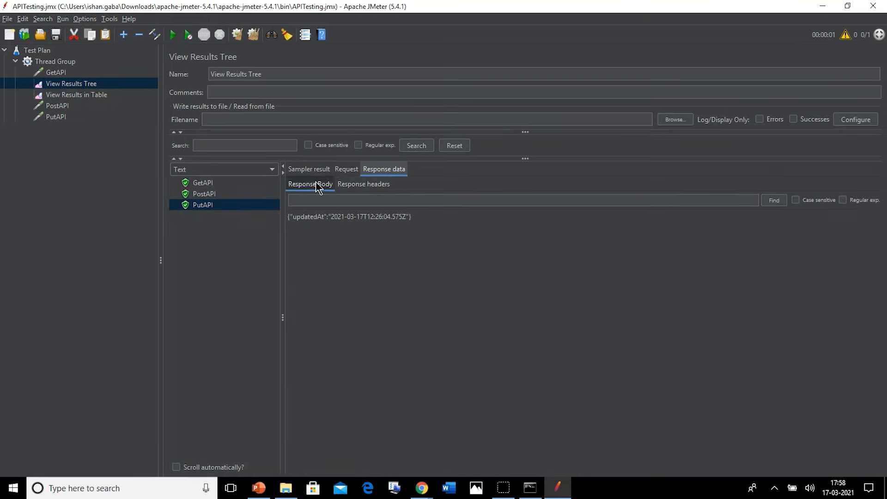
pyautogui.click(57, 96)
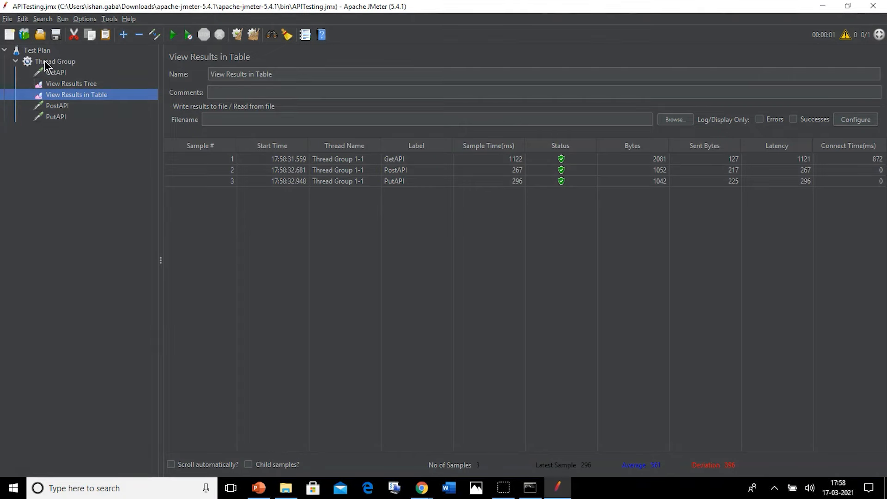
# Set the Thread Group's number of threads (users) to 10 and run the test
pyautogui.click(45, 62)
pyautogui.click(289, 163)
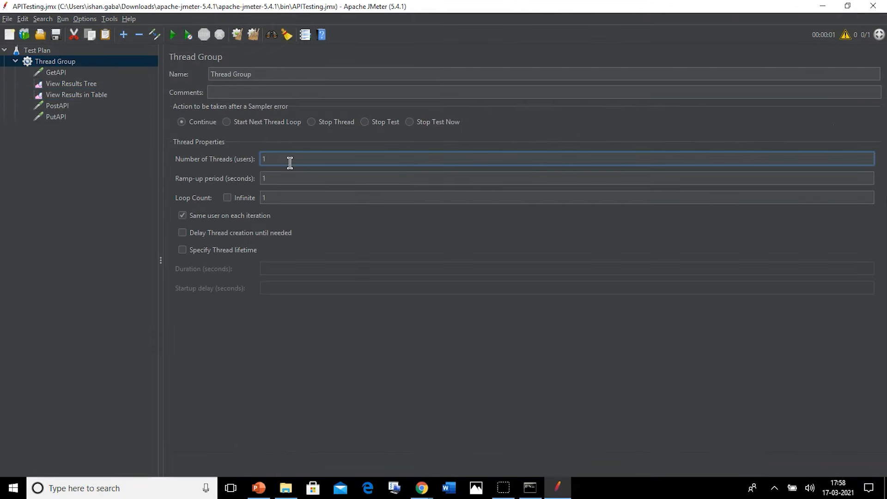
pyautogui.click(173, 35)
pyautogui.click(171, 37)
# Review the 10-user run in View Results in Table and the PutAPI sample's response headers in View Results Tree
pyautogui.click(90, 84)
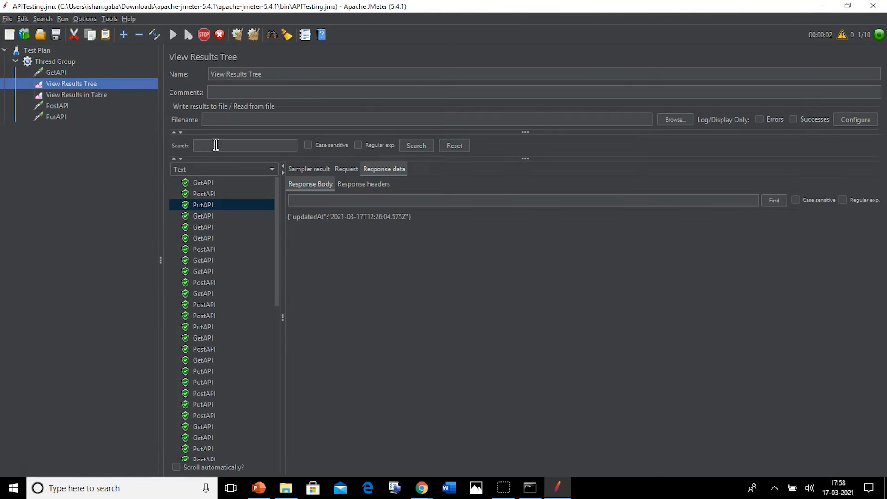
pyautogui.click(90, 105)
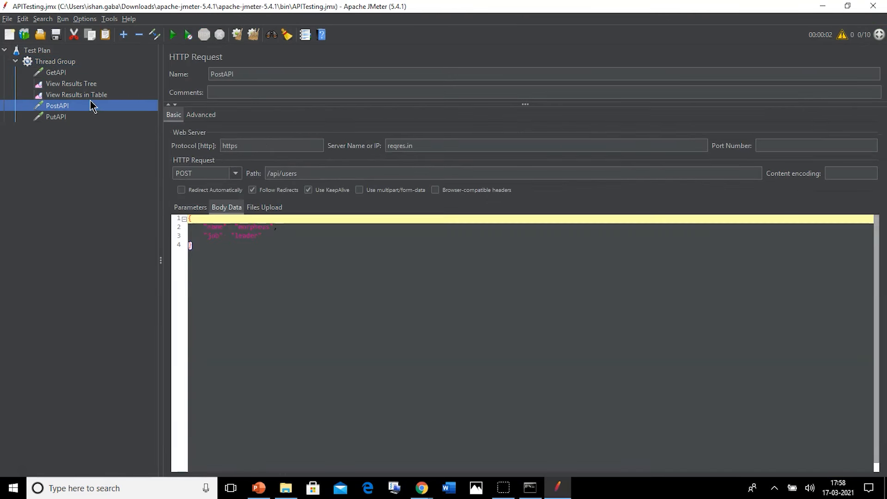
pyautogui.click(125, 94)
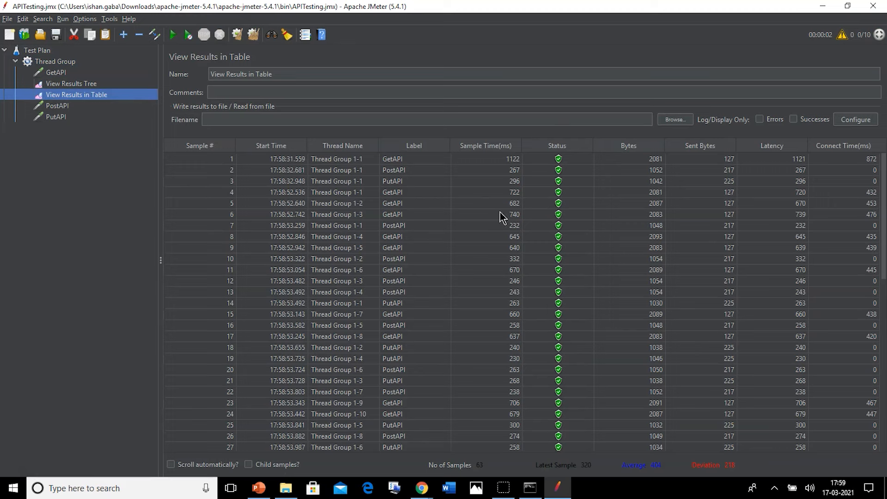
pyautogui.click(86, 86)
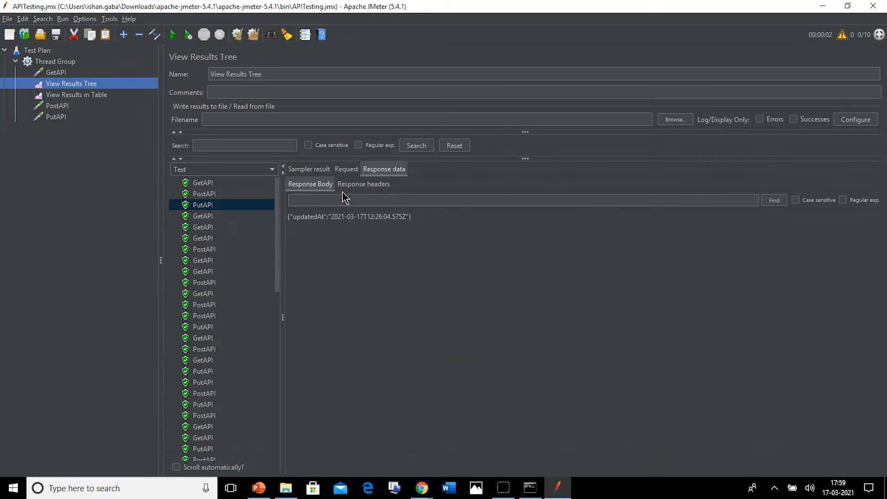
pyautogui.click(381, 171)
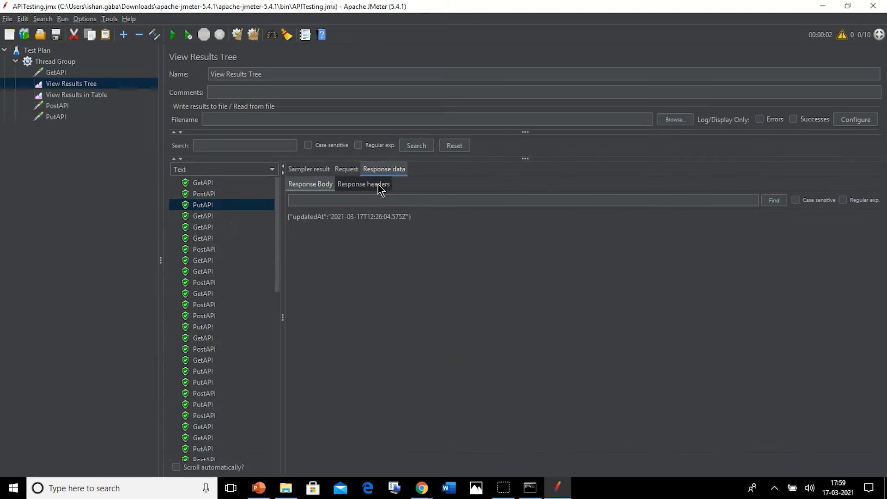
pyautogui.click(378, 184)
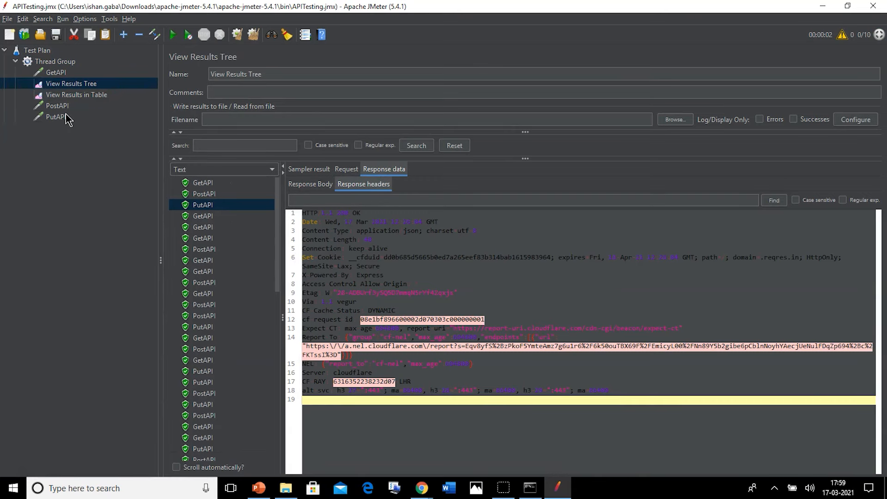
# Switch to Chrome, open the Reqres DELETE endpoint's /api/users/2 request, close the old request tab and copy the request URL
pyautogui.hotkey('alt', 'Tab')
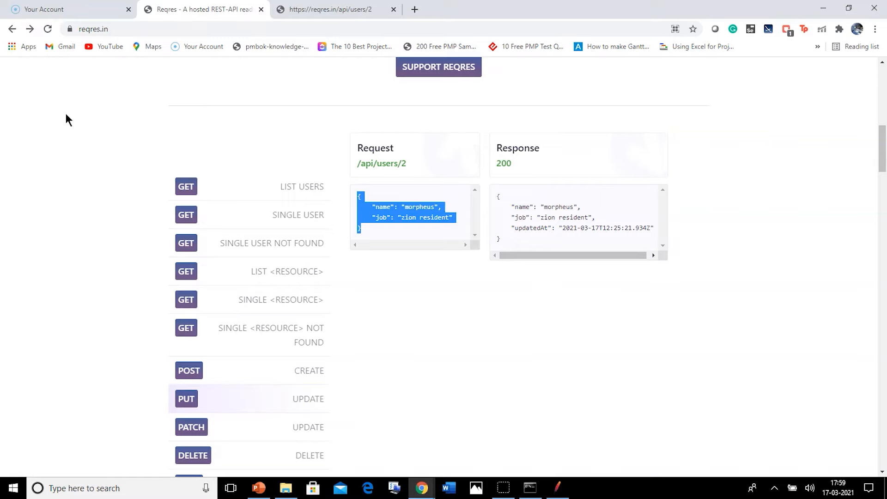
pyautogui.scroll(-5, 257, 224)
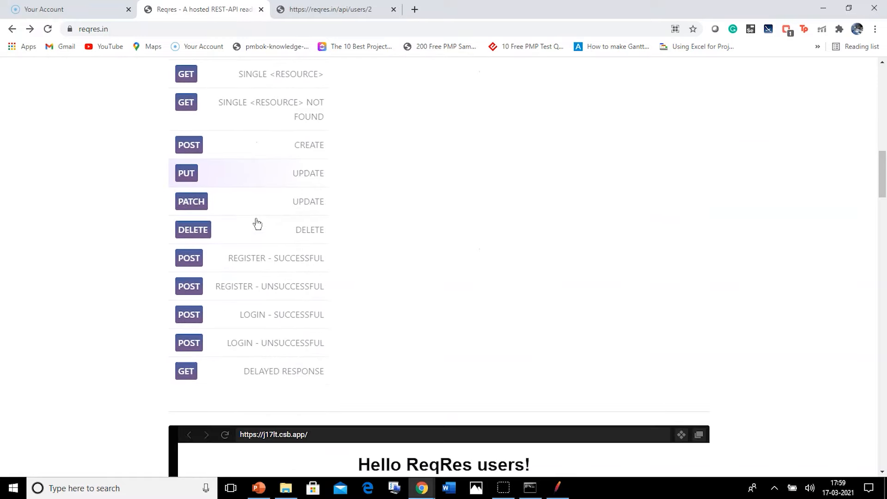
pyautogui.click(239, 233)
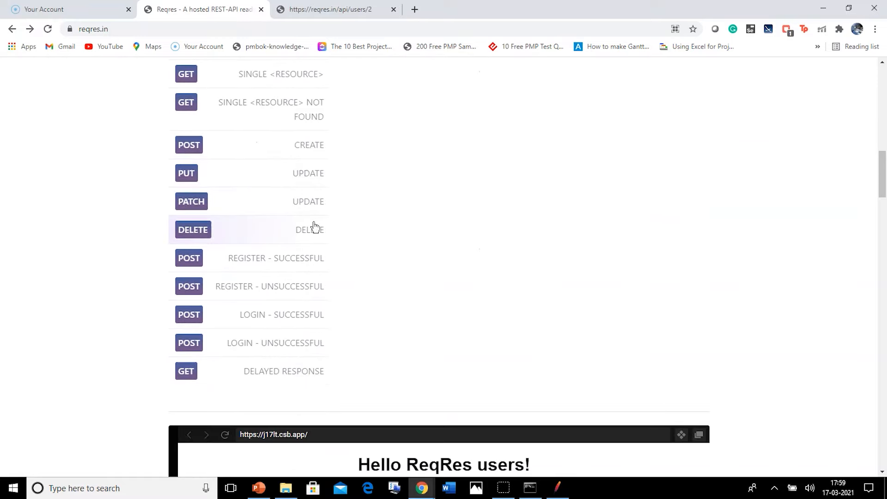
pyautogui.scroll(4, 312, 228)
pyautogui.scroll(2, 314, 226)
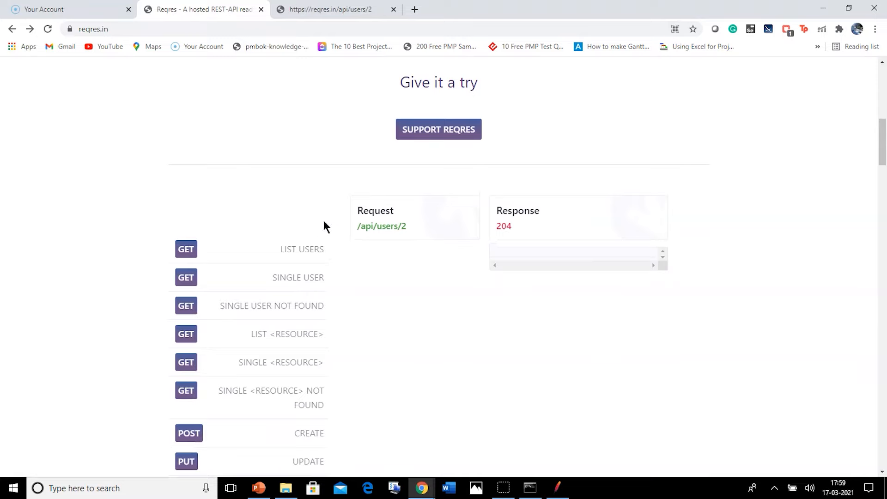
pyautogui.click(391, 232)
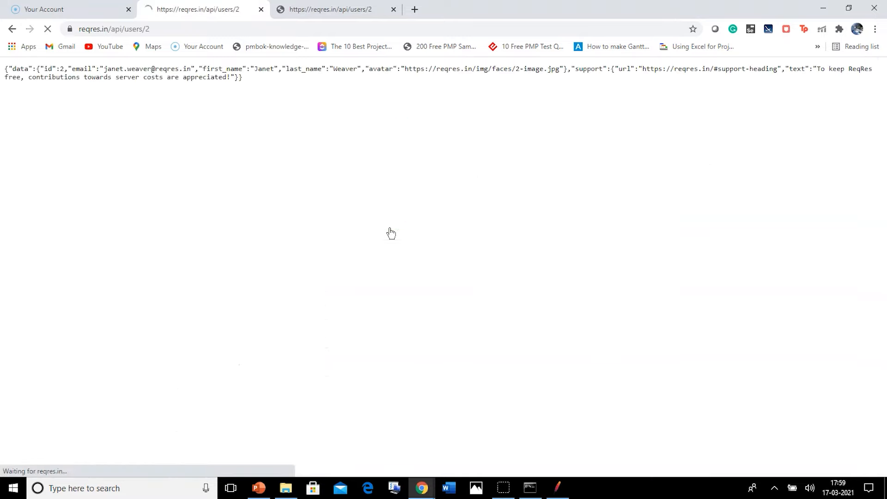
pyautogui.click(395, 10)
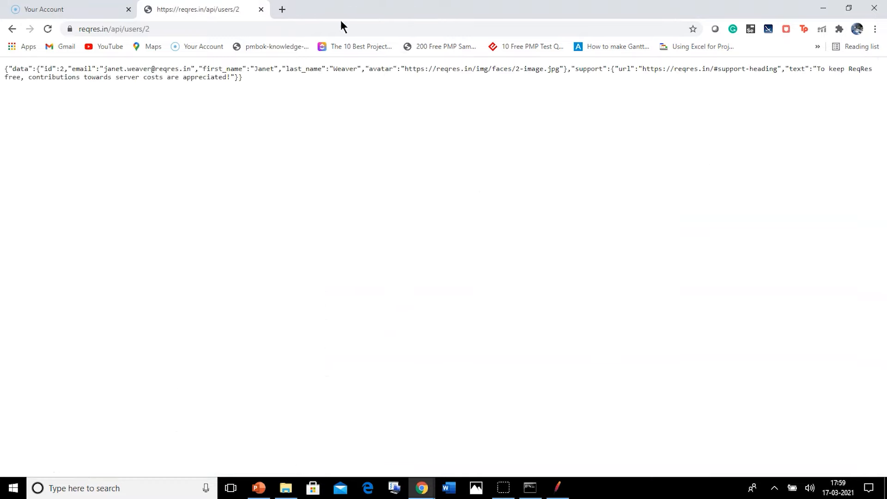
pyautogui.click(208, 29)
pyautogui.hotkey('ctrl', 'c')
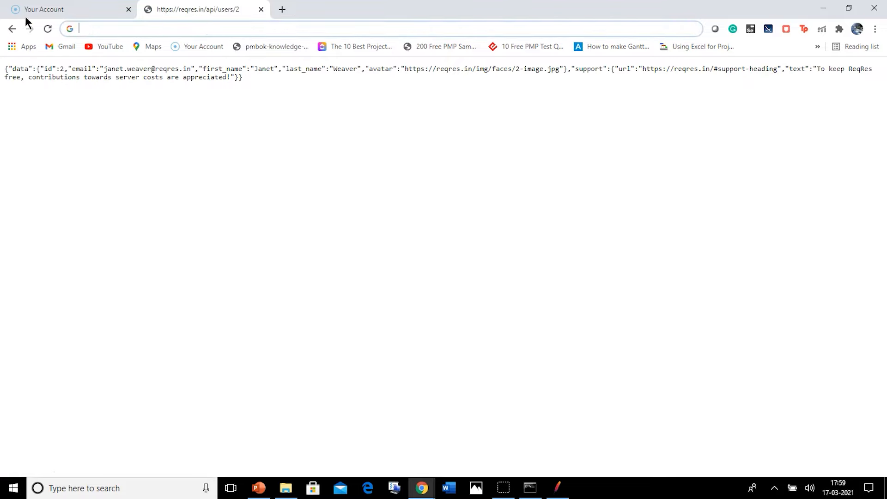
# Go back to the Reqres home page and open the copied /api/users/2 URL in a separate tab
pyautogui.click(12, 29)
pyautogui.click(289, 14)
pyautogui.hotkey('ctrl', 'v')
pyautogui.press('Return')
pyautogui.click(208, 9)
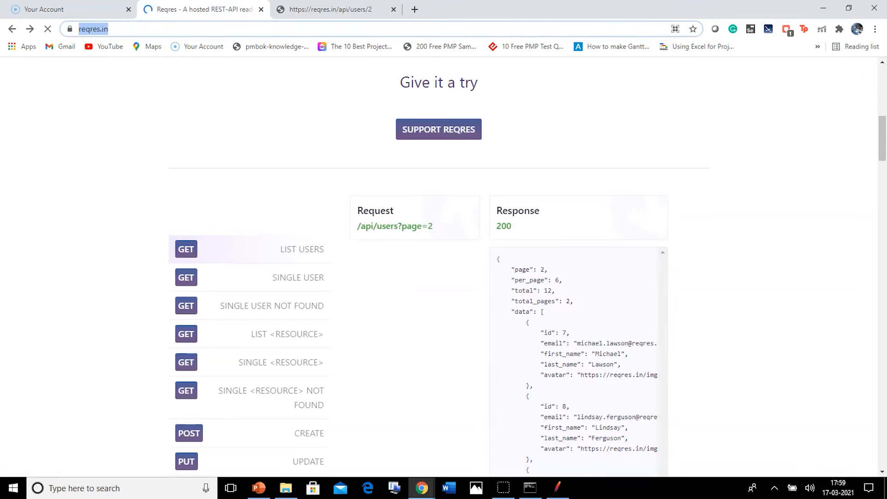
# Switch to JMeter, add an HTTP Request sampler to the Thread Group and name it DeleteAPI
pyautogui.click(558, 487)
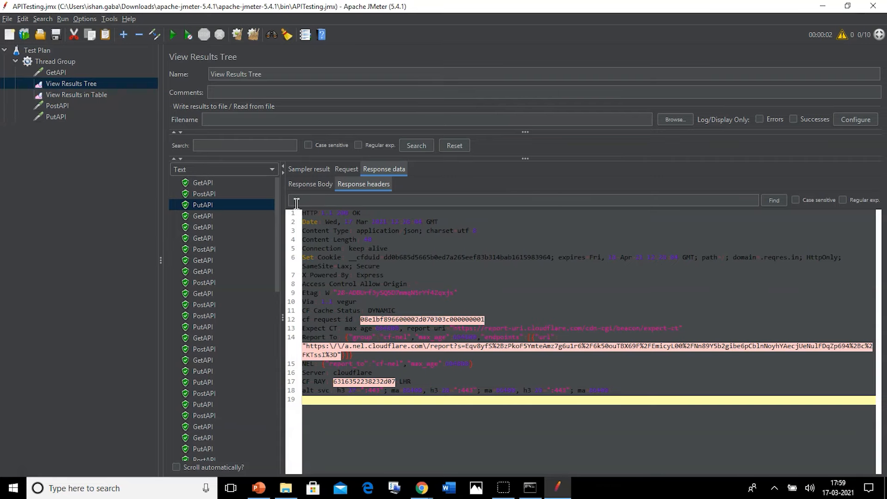
pyautogui.rightClick(56, 62)
pyautogui.moveTo(63, 68)
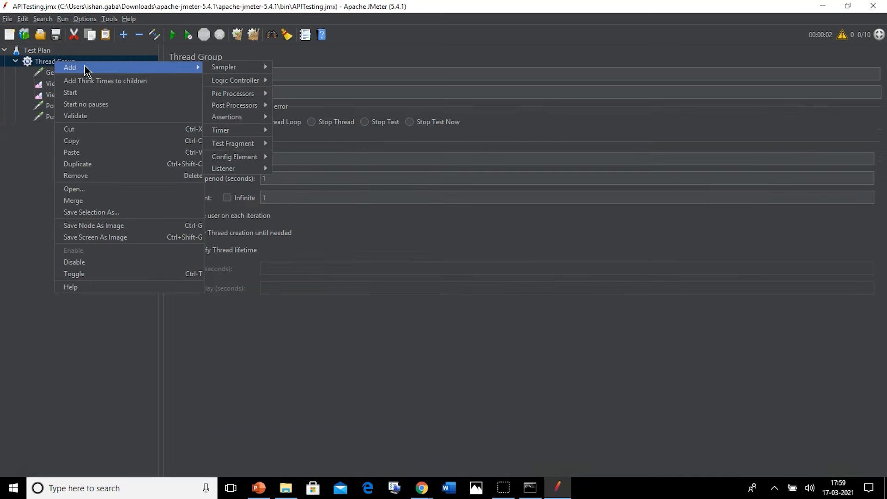
pyautogui.moveTo(224, 67)
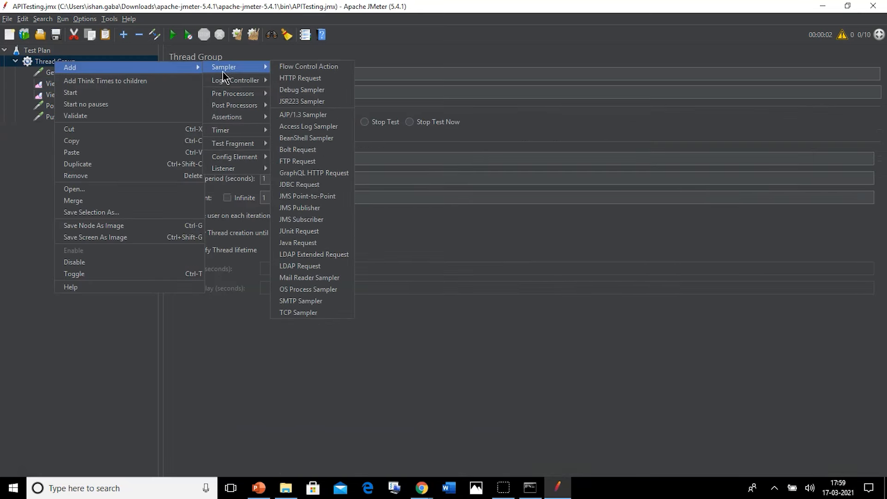
pyautogui.click(297, 78)
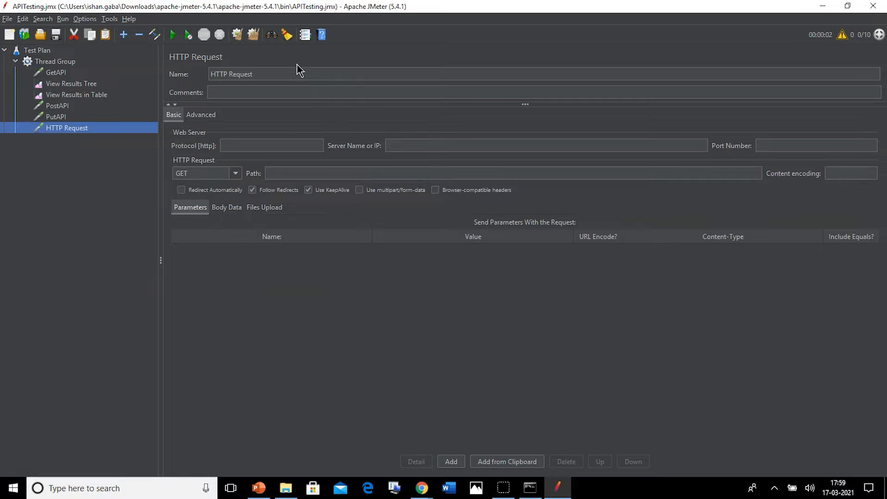
pyautogui.click(296, 74)
pyautogui.hotkey('ctrl', 'a')
pyautogui.write('D')
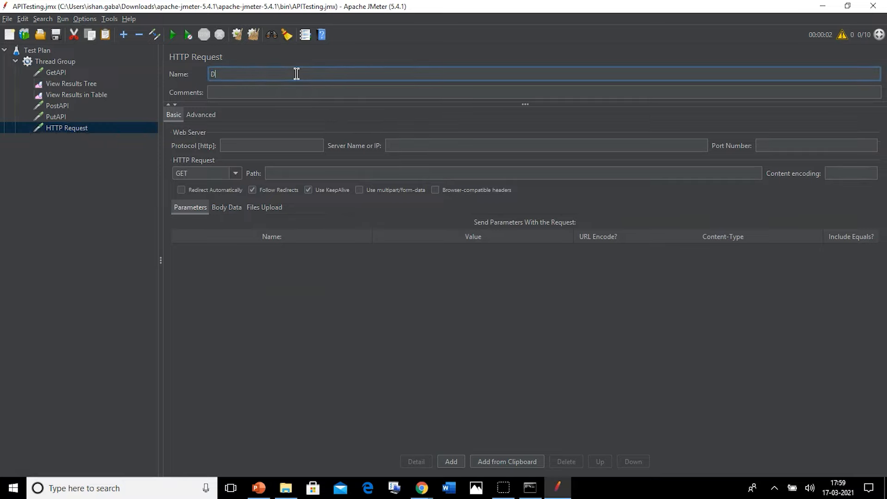
pyautogui.write('eleteAPI')
# Paste the copied URL as DeleteAPI's server name, move https into the protocol and remove the leftover "://"
pyautogui.click(404, 145)
pyautogui.hotkey('ctrl', 'v')
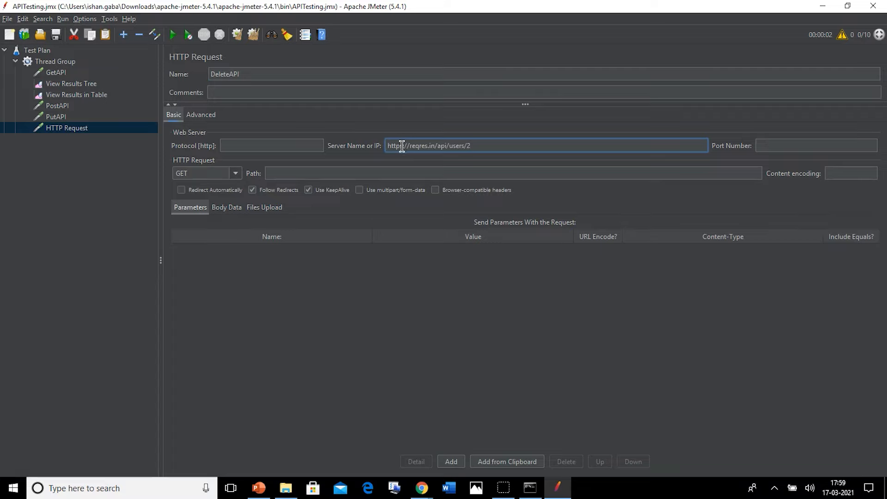
pyautogui.moveTo(404, 146); pyautogui.dragTo(351, 146)
pyautogui.hotkey('ctrl', 'x')
pyautogui.click(266, 146)
pyautogui.hotkey('ctrl', 'v')
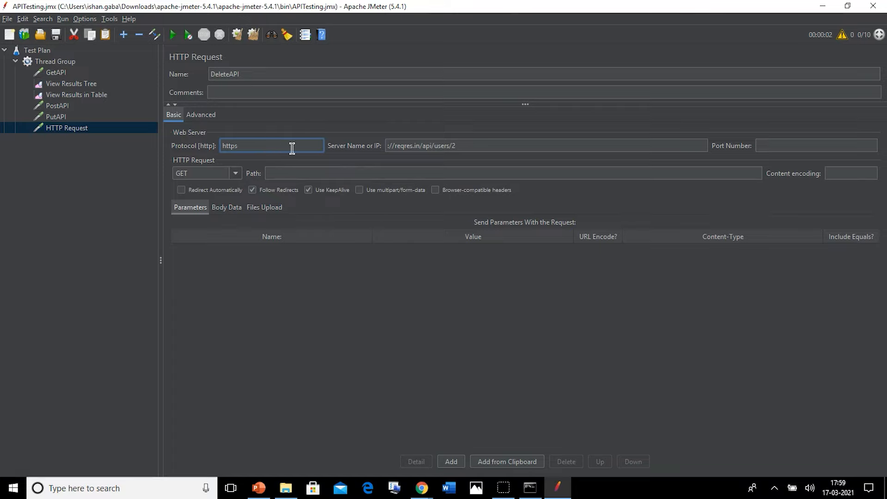
pyautogui.click(393, 146)
pyautogui.press('BackSpace')
pyautogui.press('BackSpace')
pyautogui.press('BackSpace')
# Move /api/users/2 from DeleteAPI's server name into its path, leaving reqres.in, and set the method to DELETE
pyautogui.press('Right')
pyautogui.press('Right')
pyautogui.press('Right')
pyautogui.press('Right')
pyautogui.press('Right')
pyautogui.press('Right')
pyautogui.press('Right')
pyautogui.press('Right')
pyautogui.press('Right')
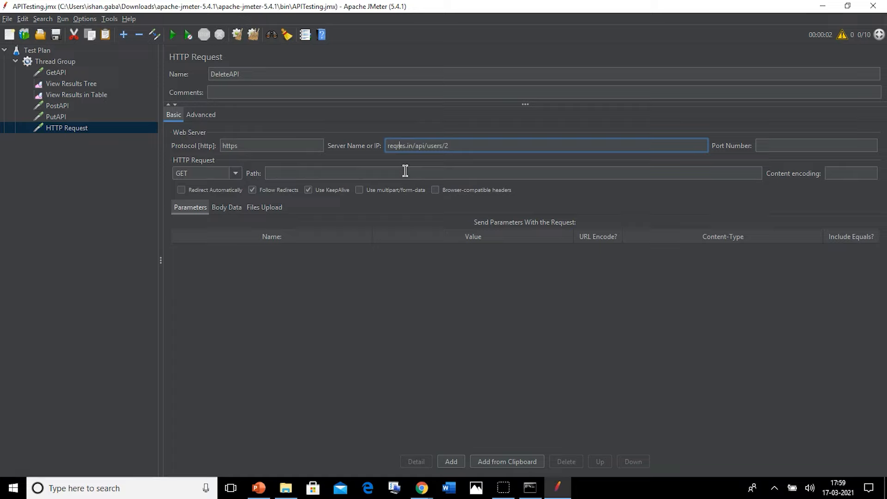
pyautogui.hotkey('shift', 'Right')
pyautogui.hotkey('shift', 'Right')
pyautogui.hotkey('shift', 'Right')
pyautogui.hotkey('shift', 'Right')
pyautogui.hotkey('shift', 'Right')
pyautogui.hotkey('shift', 'Right')
pyautogui.hotkey('shift', 'Right')
pyautogui.hotkey('shift', 'Right')
pyautogui.hotkey('shift', 'Right')
pyautogui.hotkey('ctrl', 'x')
pyautogui.click(405, 171)
pyautogui.hotkey('ctrl', 'v')
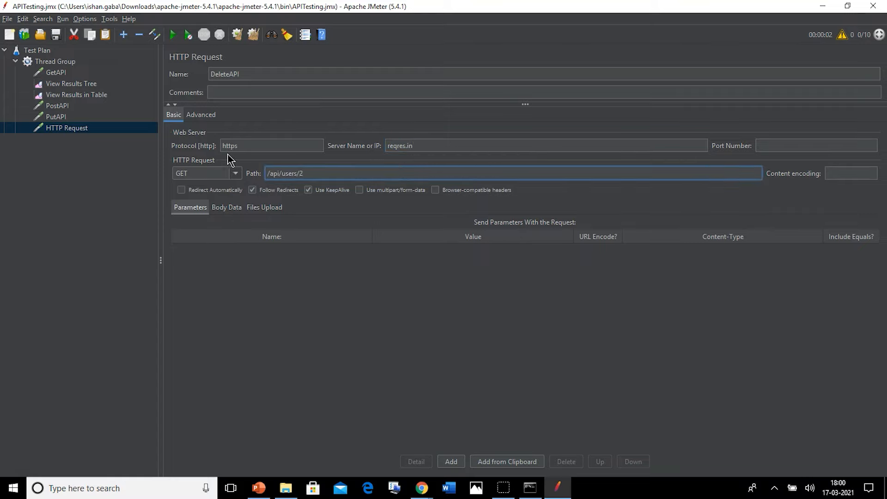
pyautogui.click(235, 173)
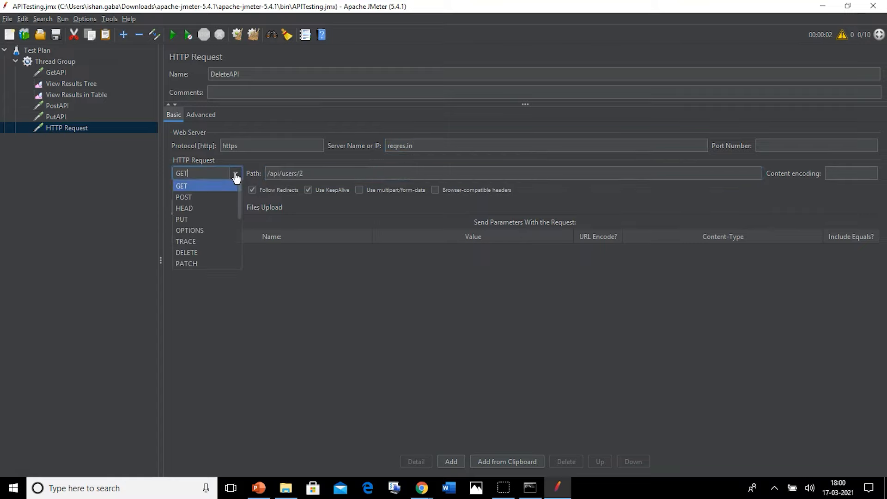
pyautogui.click(221, 251)
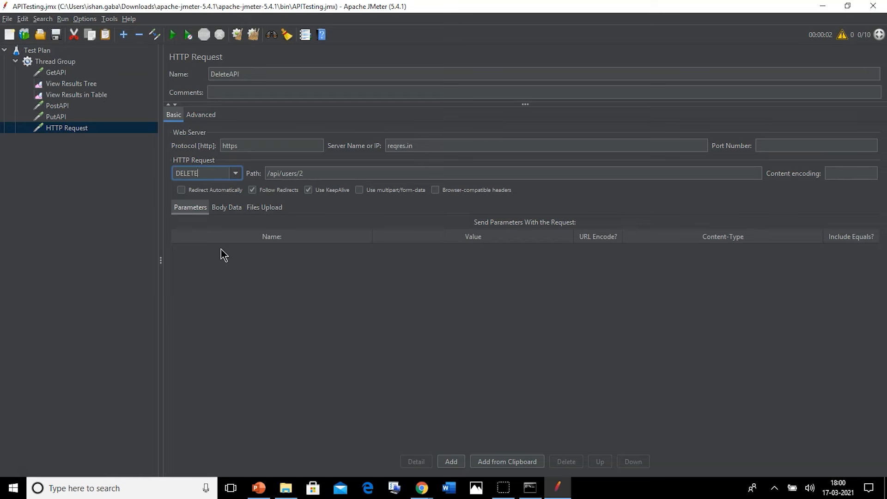
# Clear the 10-user run's samples from the View Results Tree and View Results in Table listeners
pyautogui.click(68, 86)
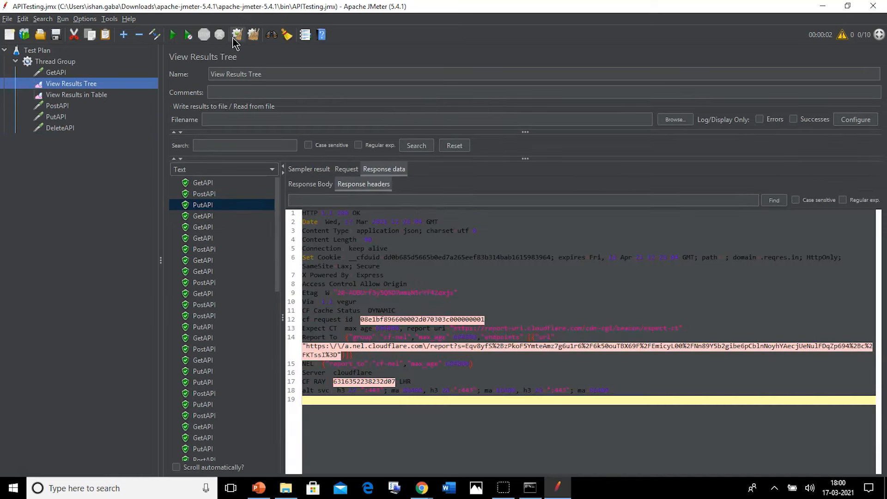
pyautogui.click(235, 37)
pyautogui.click(100, 95)
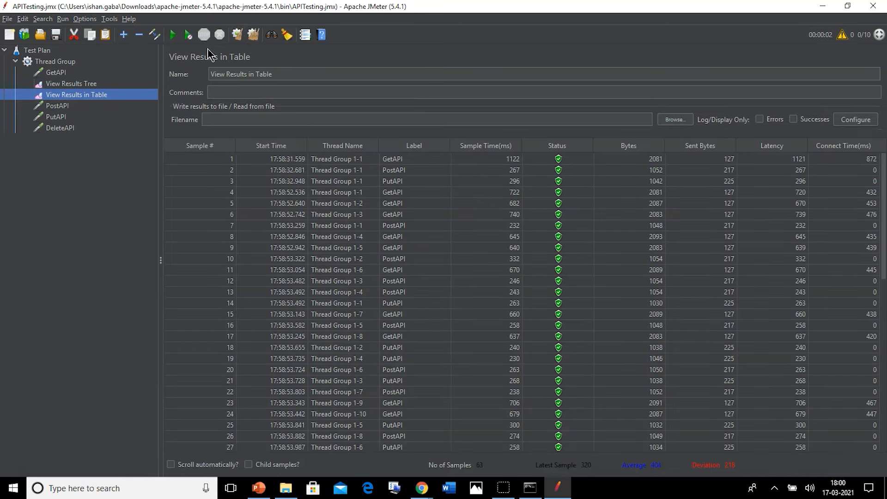
pyautogui.click(238, 33)
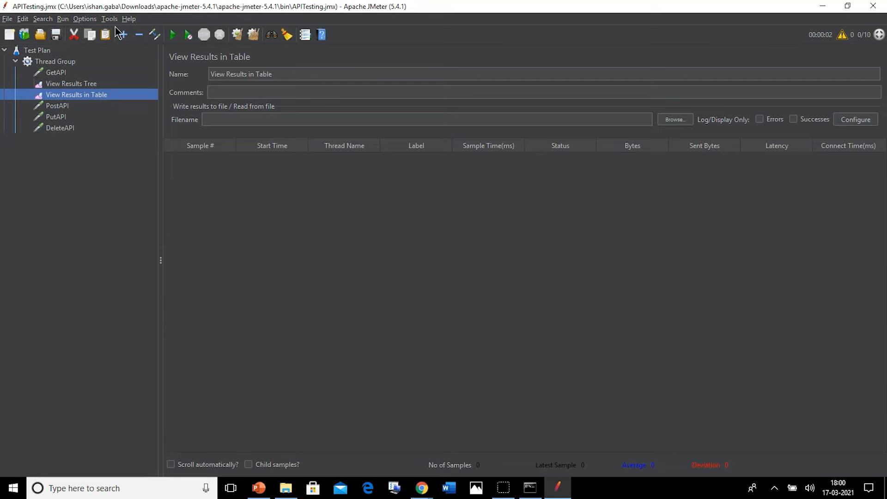
# Run the test with DeleteAPI included and inspect the first GetAPI and PostAPI sampler results in the View Results Tree
pyautogui.click(178, 35)
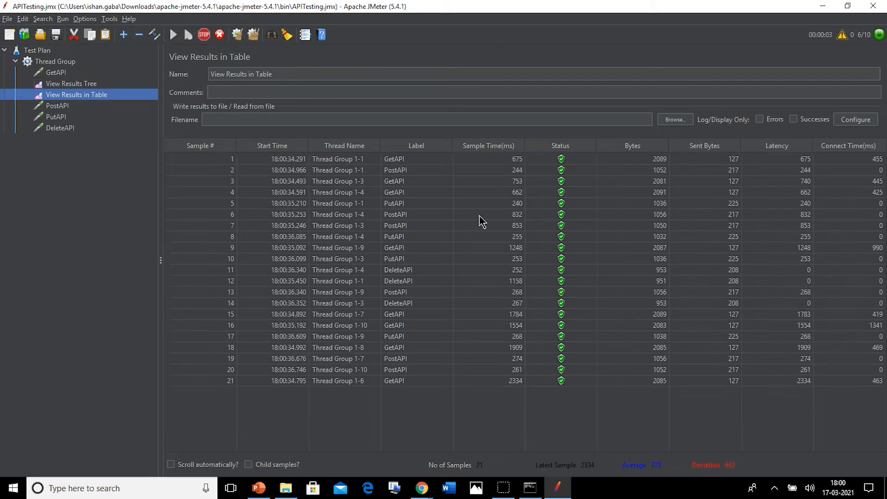
pyautogui.click(102, 84)
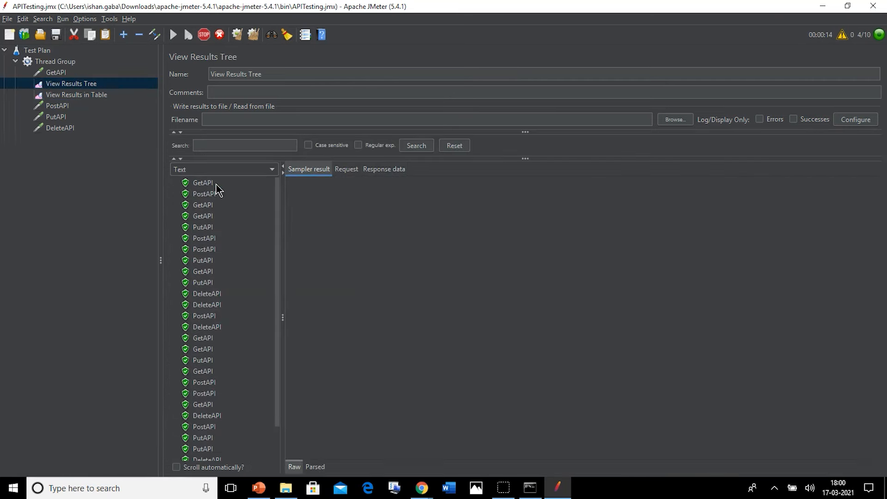
pyautogui.click(216, 184)
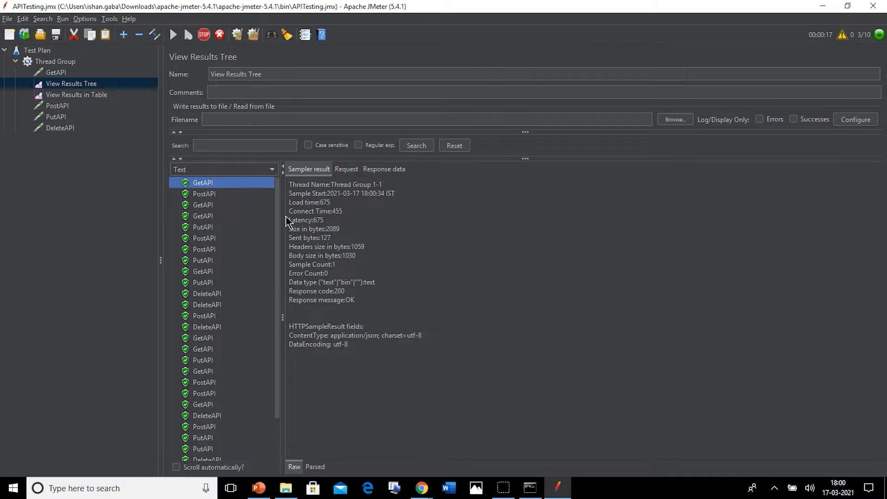
pyautogui.click(236, 194)
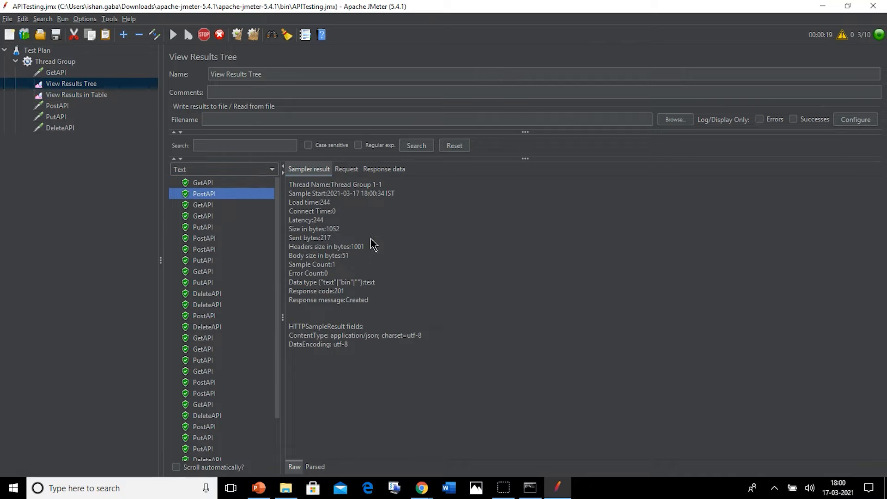